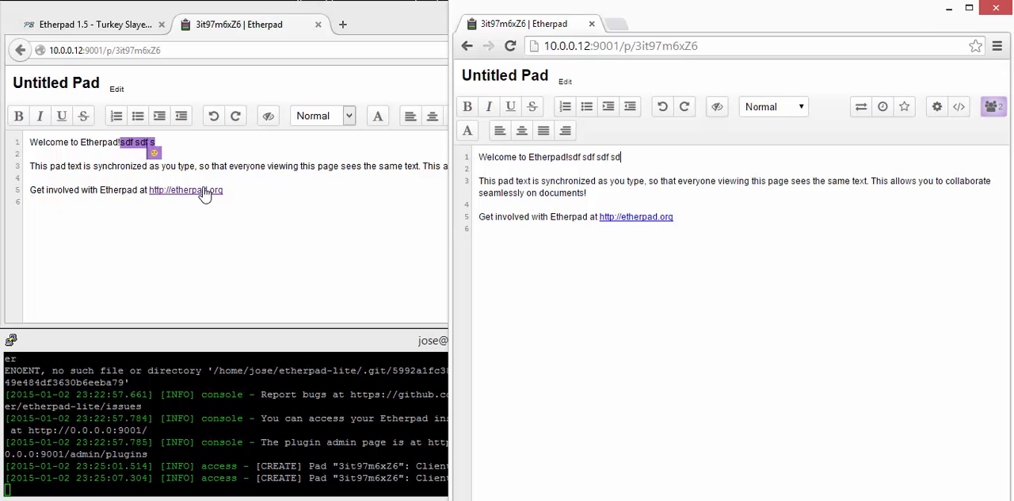
Step: In the Chrome window, replace the first line's filler after the first "sdf" with "sdf sdf sd fsdf sdf", keeping a blank line below
{"action": "left_click_drag", "start_coordinate": [664, 164], "coordinate": [583, 150]}
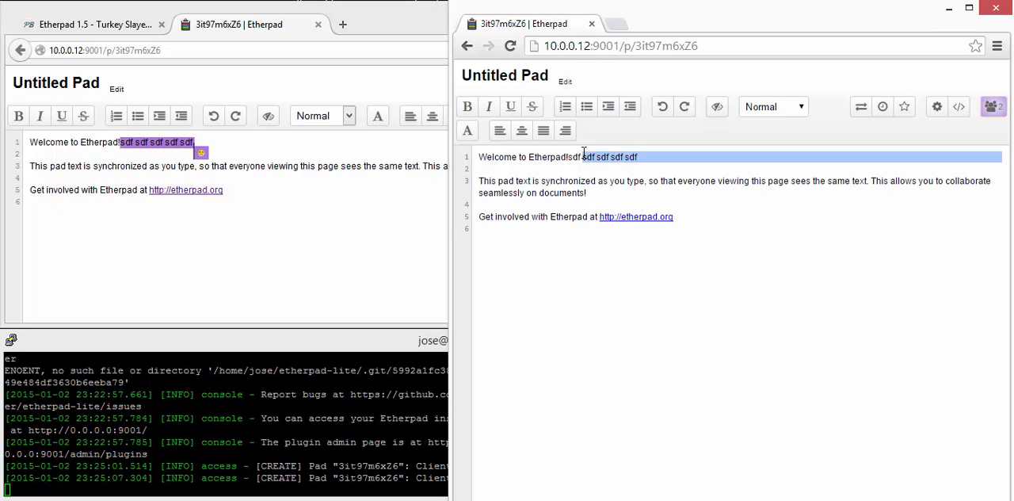
{"action": "type", "text": "sdf sdf sd fsdf sdf"}
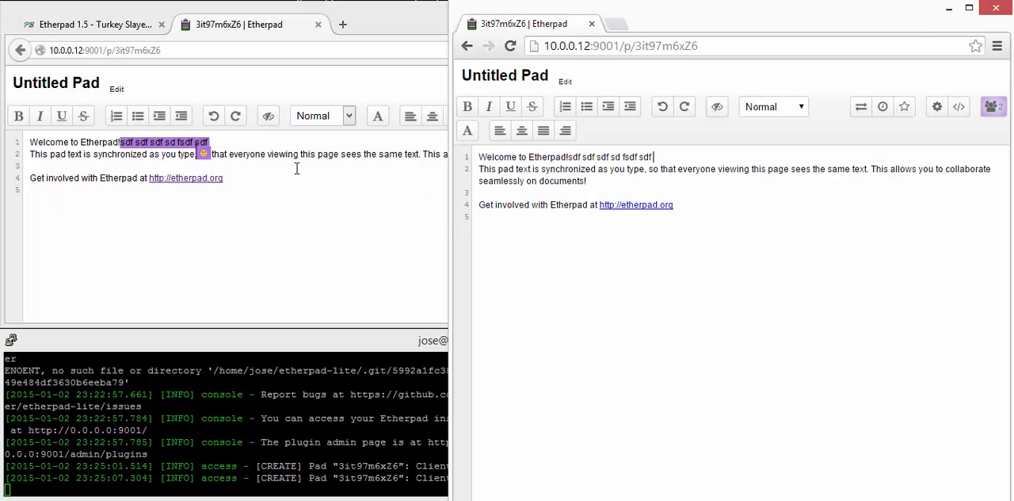
{"action": "key", "text": "Return"}
Step: In the Firefox window, insert "dsf sdf sdf sdf" inside "everyone" on line 3 and add "sdf sdf sdf s" on the last line
{"action": "left_click", "coordinate": [255, 167]}
{"action": "type", "text": "dsf sdf sdf sdf"}
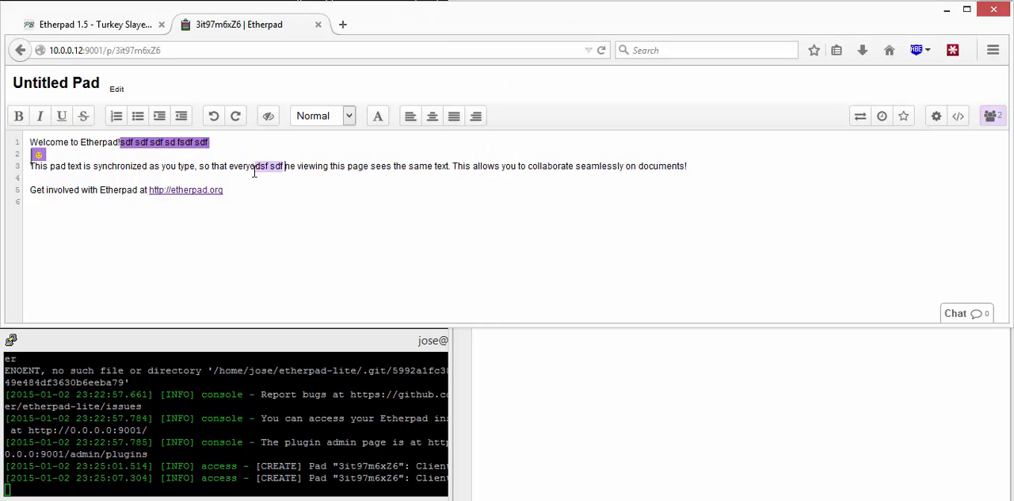
{"action": "left_click", "coordinate": [726, 390]}
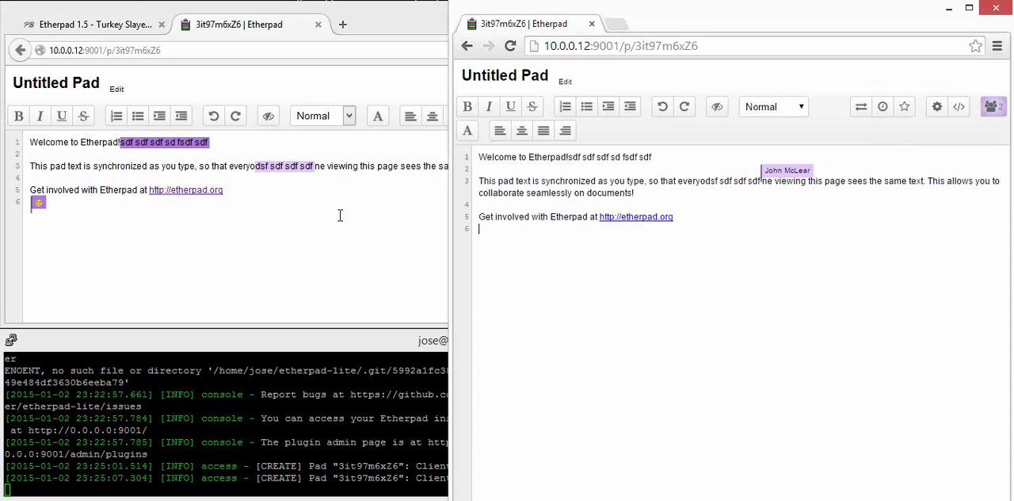
{"action": "left_click", "coordinate": [301, 213]}
{"action": "type", "text": "sdf sdf sdf s"}
{"action": "left_click", "coordinate": [566, 295]}
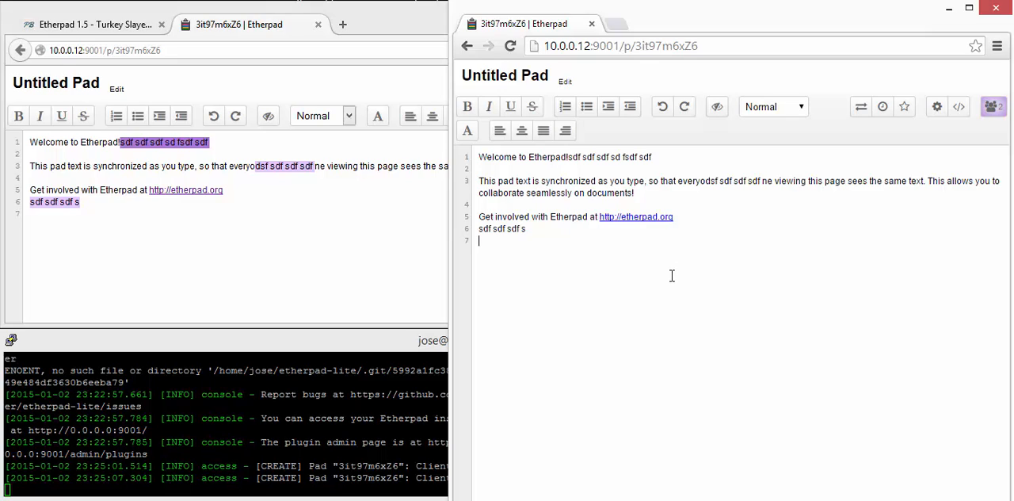
Step: Examine the import and export options of the pad in the Firefox window
{"action": "left_click", "coordinate": [379, 275]}
{"action": "left_click", "coordinate": [861, 115]}
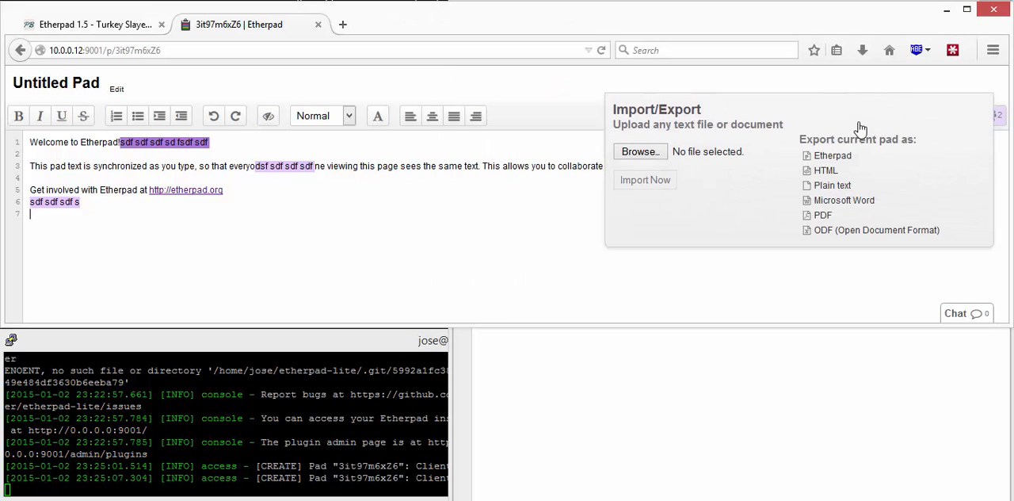
{"action": "left_click", "coordinate": [404, 211]}
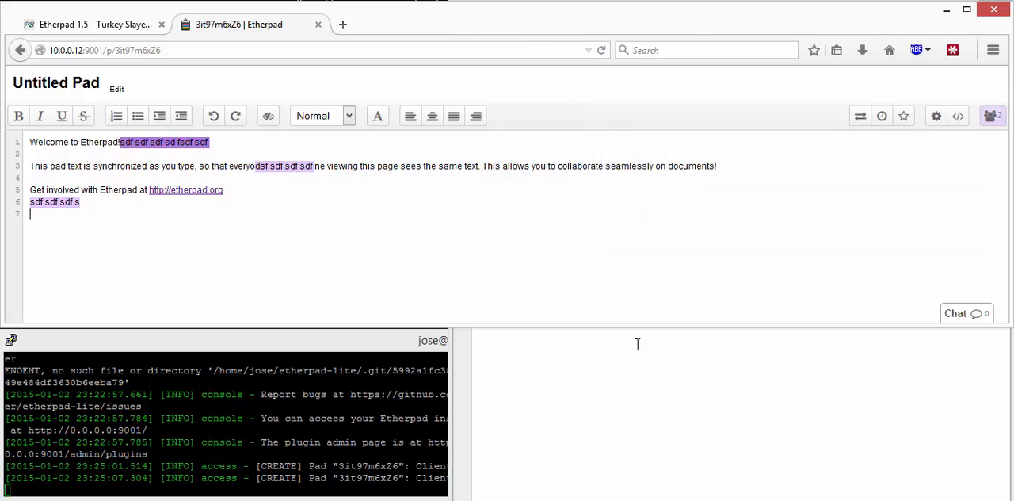
{"action": "left_click", "coordinate": [639, 344]}
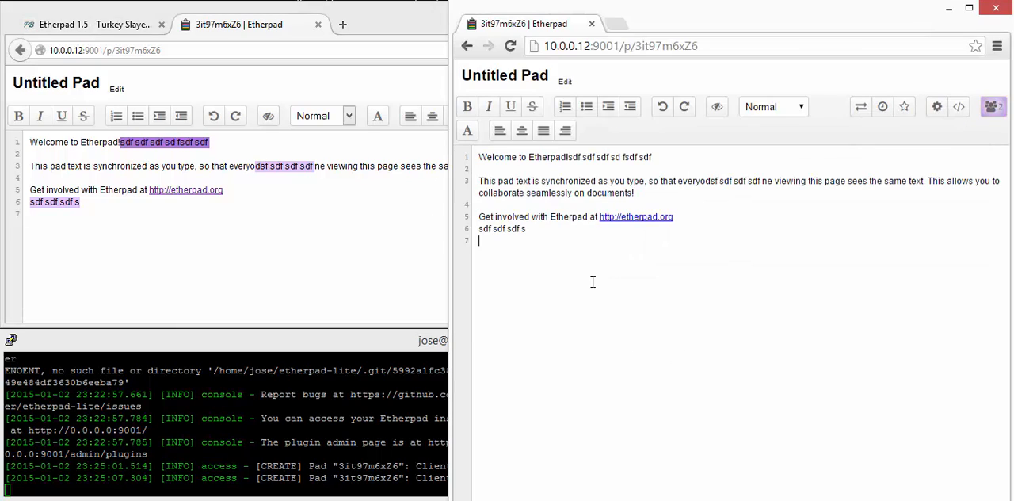
{"action": "left_click", "coordinate": [379, 267]}
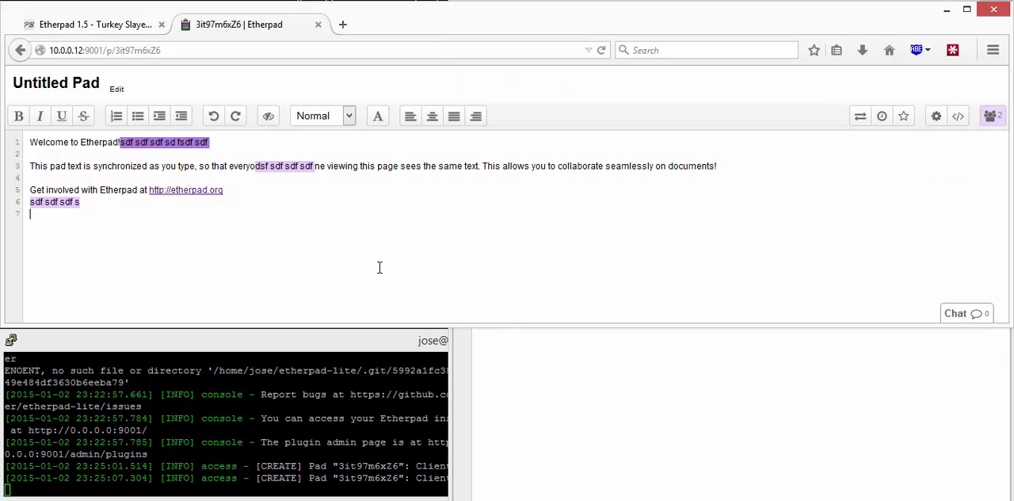
{"action": "left_click", "coordinate": [695, 348]}
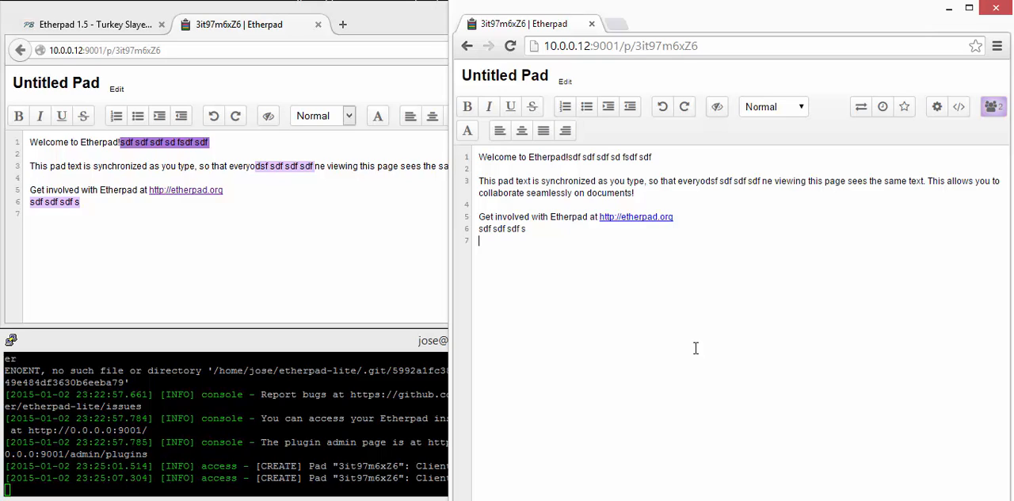
Step: Center the "Welcome to Etherpad!" line of the pad in the Firefox window
{"action": "left_click", "coordinate": [303, 267]}
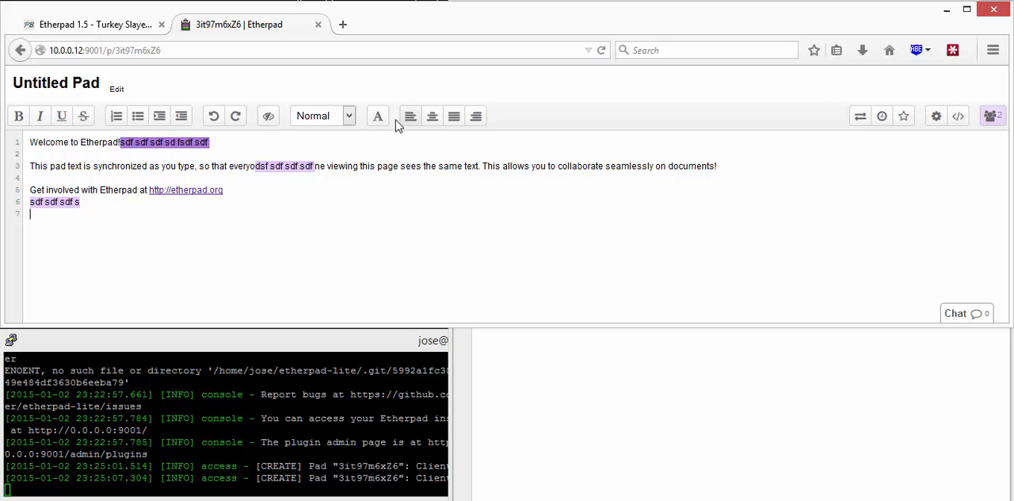
{"action": "triple_click", "coordinate": [301, 141]}
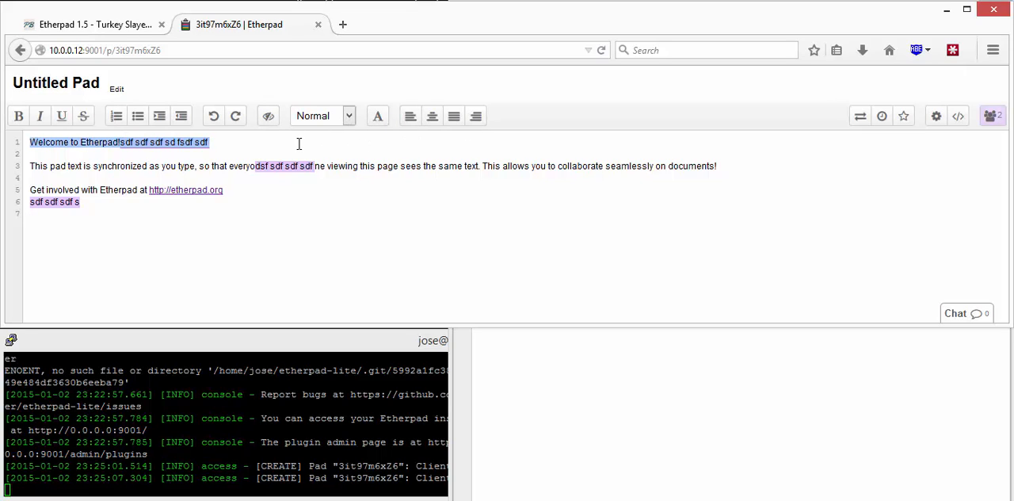
{"action": "left_click", "coordinate": [432, 115]}
{"action": "left_click", "coordinate": [418, 208]}
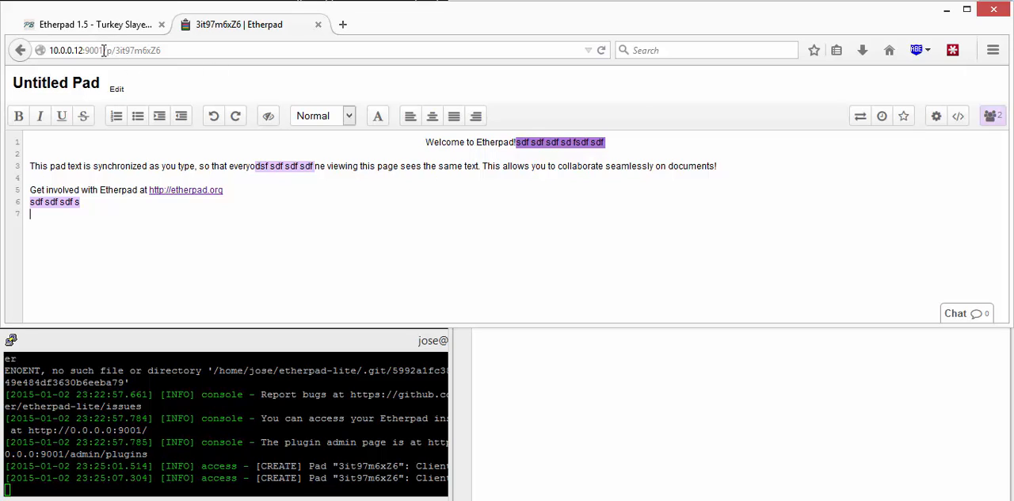
Step: Go to the Etherpad administration page at 10.0.0.12:9001/admin
{"action": "left_click_drag", "start_coordinate": [107, 49], "coordinate": [303, 50]}
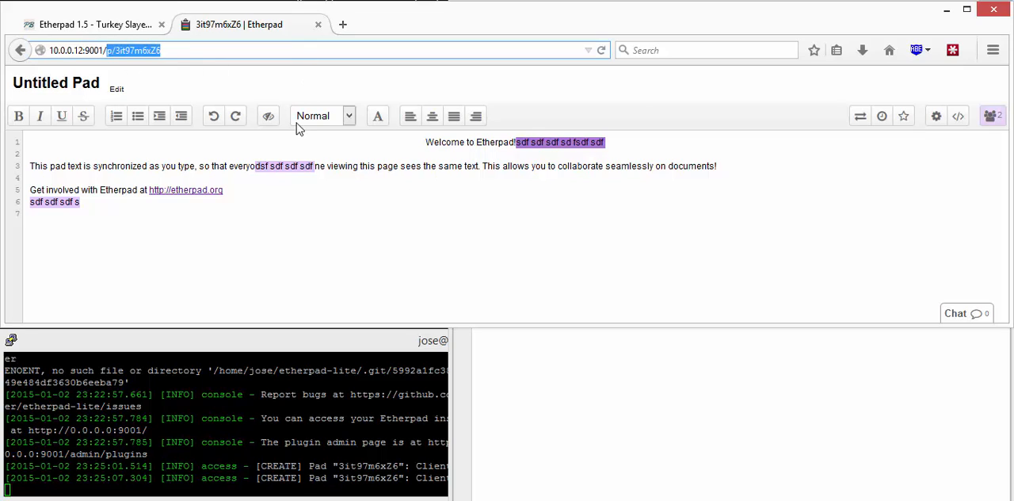
{"action": "type", "text": "admin"}
{"action": "key", "text": "Return"}
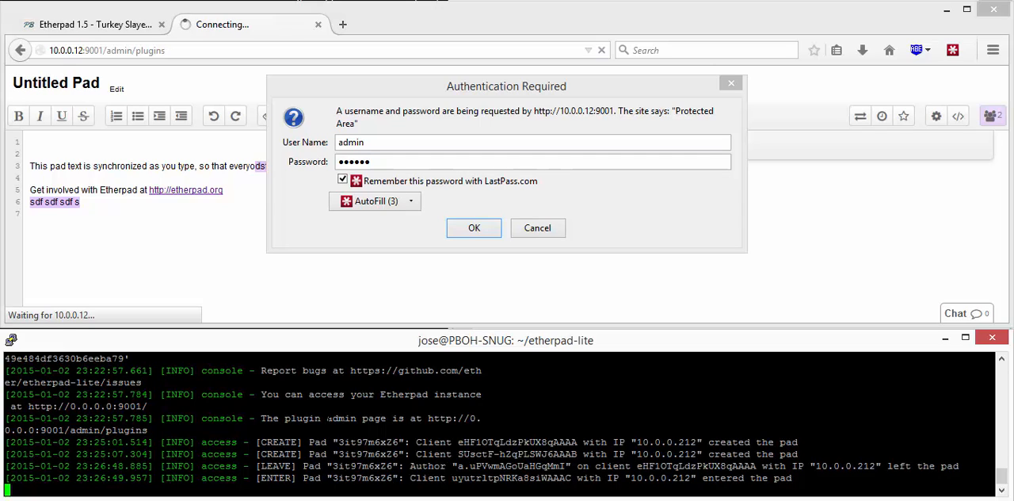
Step: Switch to the terminal, stop the running Etherpad server and open settings.json in nano
{"action": "key", "text": "ctrl+c"}
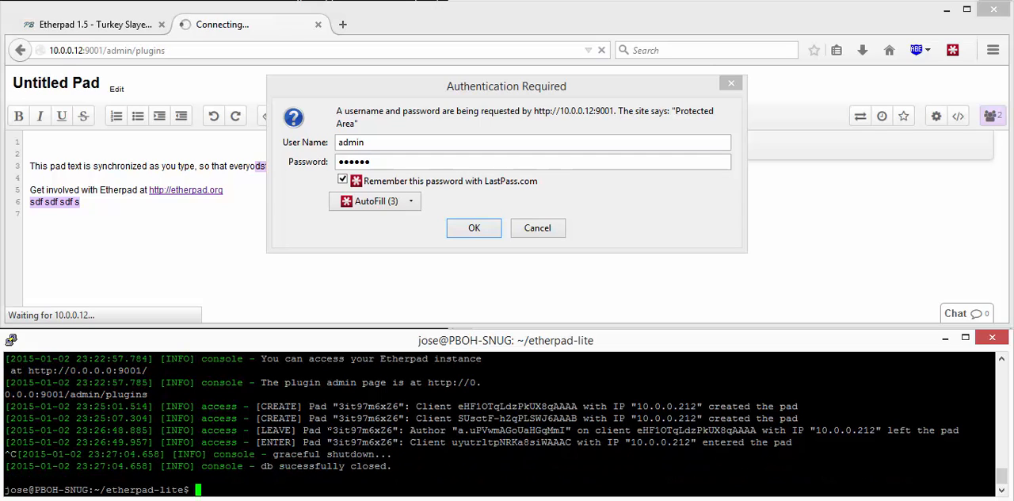
{"action": "type", "text": "nano settings.json"}
{"action": "key", "text": "Return"}
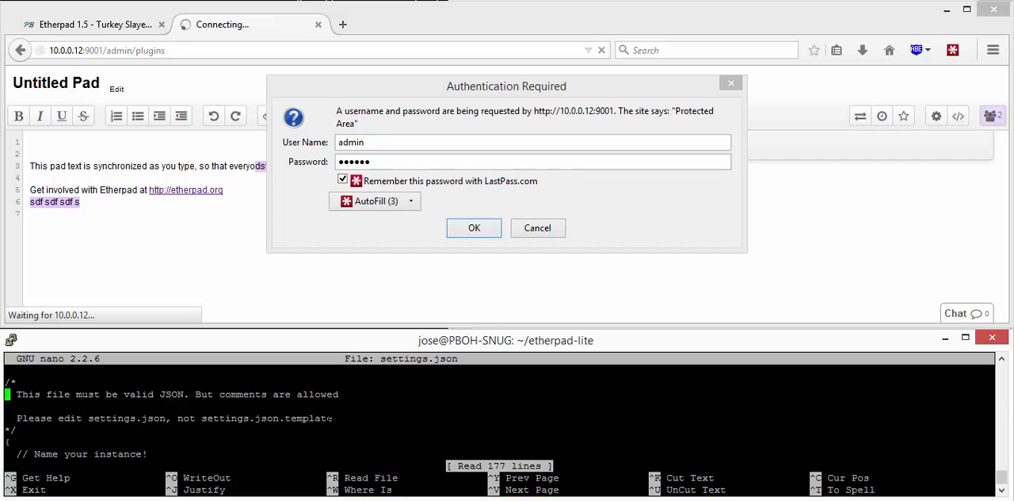
Step: Search settings.json for "admin" to reach the basic authentication users section
{"action": "key", "text": "Down"}
{"action": "key", "text": "Down"}
{"action": "key", "text": "Down"}
{"action": "key", "text": "Down"}
{"action": "key", "text": "Down"}
{"action": "key", "text": "ctrl+w"}
{"action": "type", "text": "admin"}
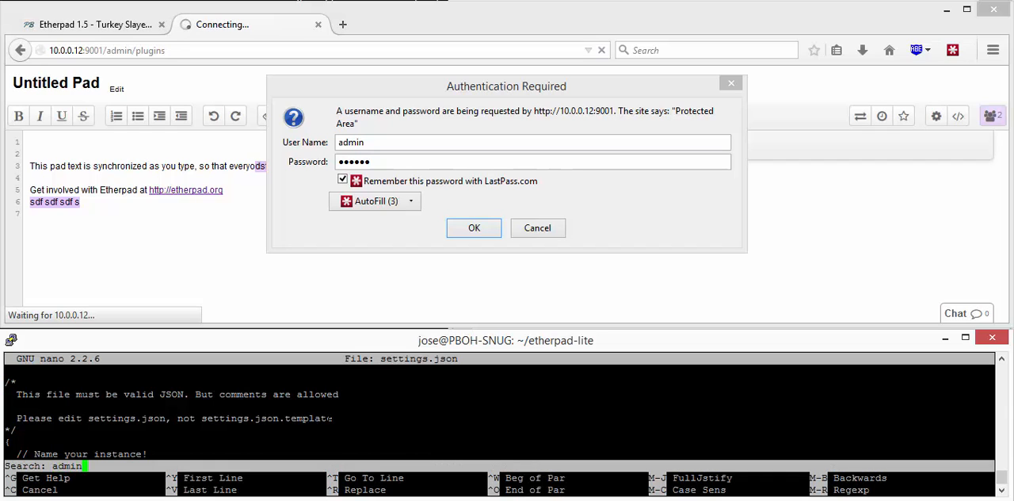
{"action": "key", "text": "Return"}
{"action": "key", "text": "ctrl+w"}
{"action": "key", "text": "Return"}
{"action": "key", "text": "alt+w"}
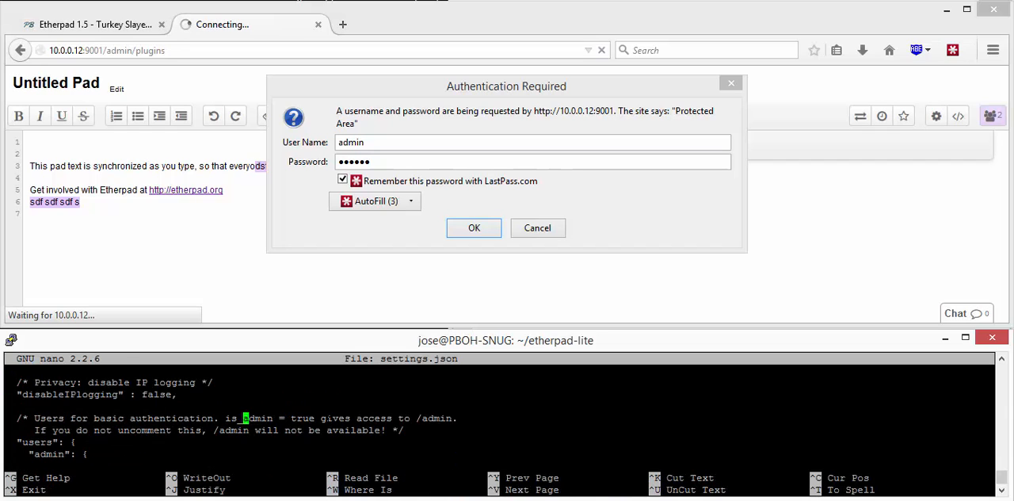
Step: Examine the comment and the admin account entry in the users section of settings.json
{"action": "key", "text": "Down"}
{"action": "key", "text": "Down"}
{"action": "key", "text": "Down"}
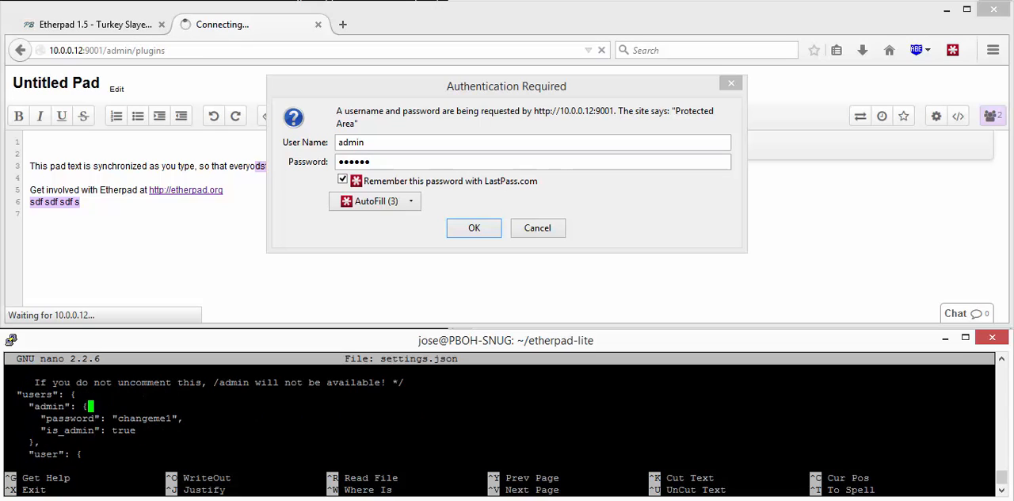
{"action": "key", "text": "Up"}
{"action": "key", "text": "Up"}
{"action": "key", "text": "Down"}
Step: Replace the admin user's password value in settings.json with a new password
{"action": "key", "text": "Down"}
{"action": "key", "text": "Up"}
{"action": "key", "text": "Up"}
{"action": "key", "text": "Up"}
{"action": "key", "text": "Up"}
{"action": "key", "text": "Up"}
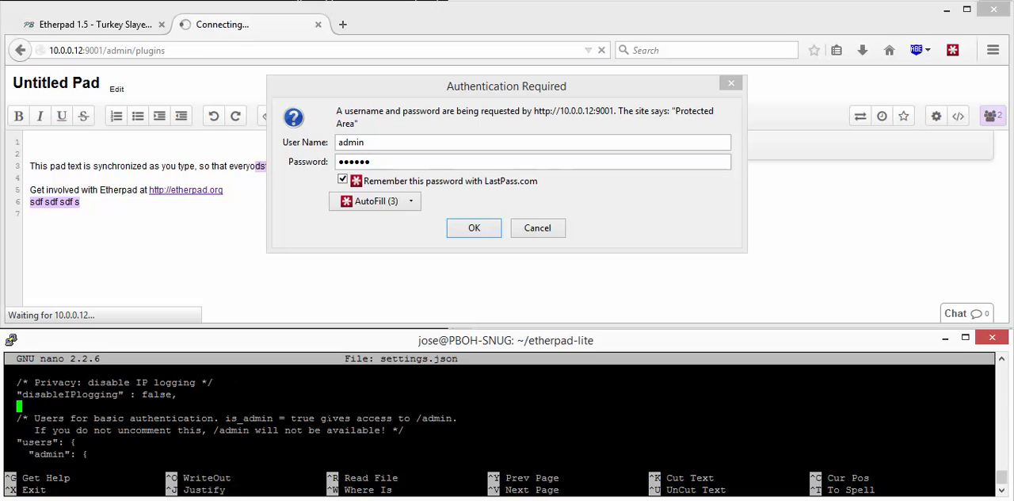
{"action": "key", "text": "Down"}
{"action": "key", "text": "Down"}
{"action": "key", "text": "Down"}
{"action": "key", "text": "Down"}
{"action": "key", "text": "Down"}
{"action": "key", "text": "Down"}
{"action": "key", "text": "Up"}
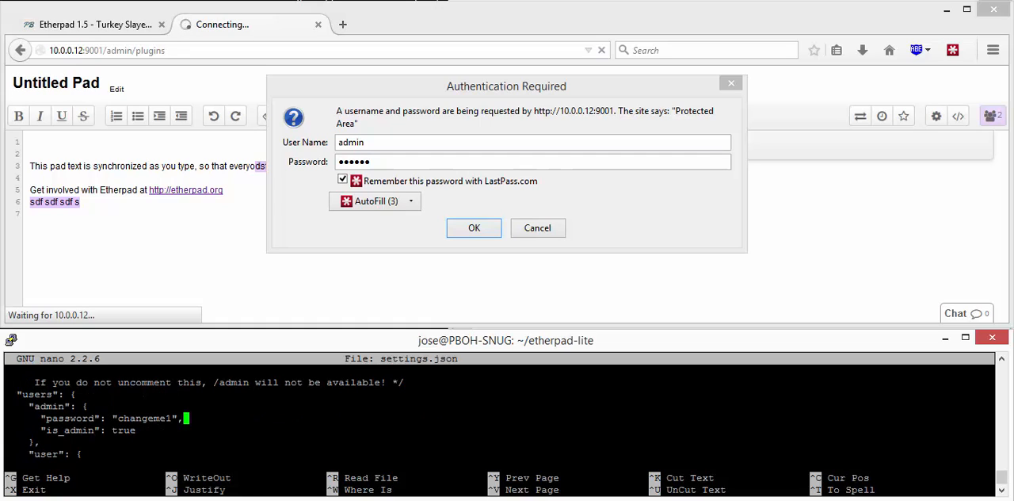
{"action": "key", "text": "Left"}
{"action": "key", "text": "Left"}
{"action": "key", "text": "BackSpace"}
{"action": "key", "text": "BackSpace"}
{"action": "key", "text": "BackSpace"}
{"action": "key", "text": "BackSpace"}
{"action": "key", "text": "BackSpace"}
{"action": "key", "text": "BackSpace"}
{"action": "key", "text": "BackSpace"}
{"action": "key", "text": "BackSpace"}
{"action": "key", "text": "BackSpace"}
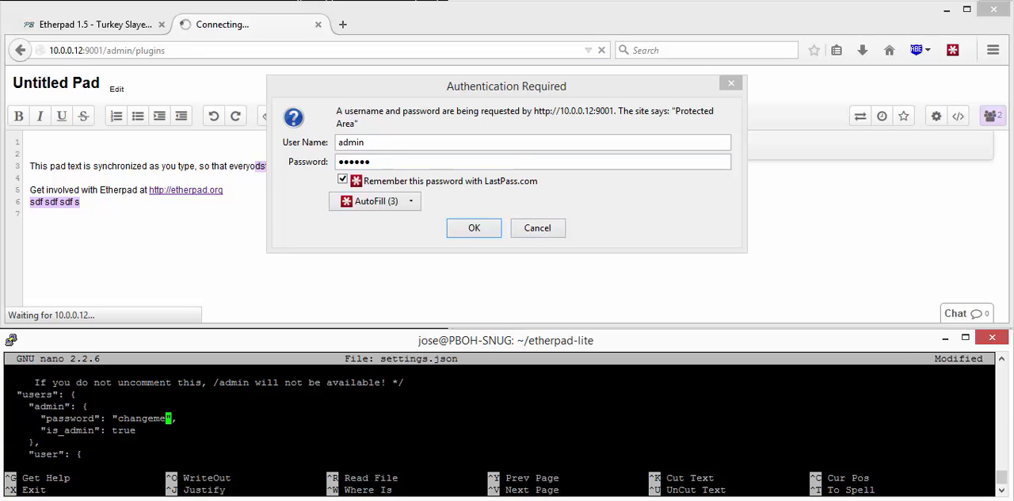
Step: Save settings.json under the same name, leave the editor and restart Etherpad with bin/run.sh
{"action": "key", "text": "ctrl+x"}
{"action": "key", "text": "y"}
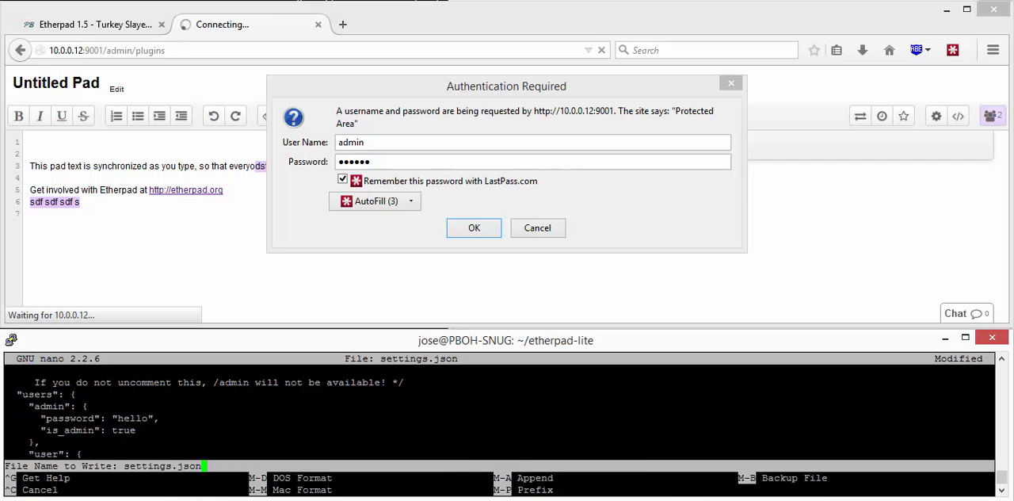
{"action": "key", "text": "Return"}
{"action": "type", "text": "bin/run.sh"}
{"action": "key", "text": "Return"}
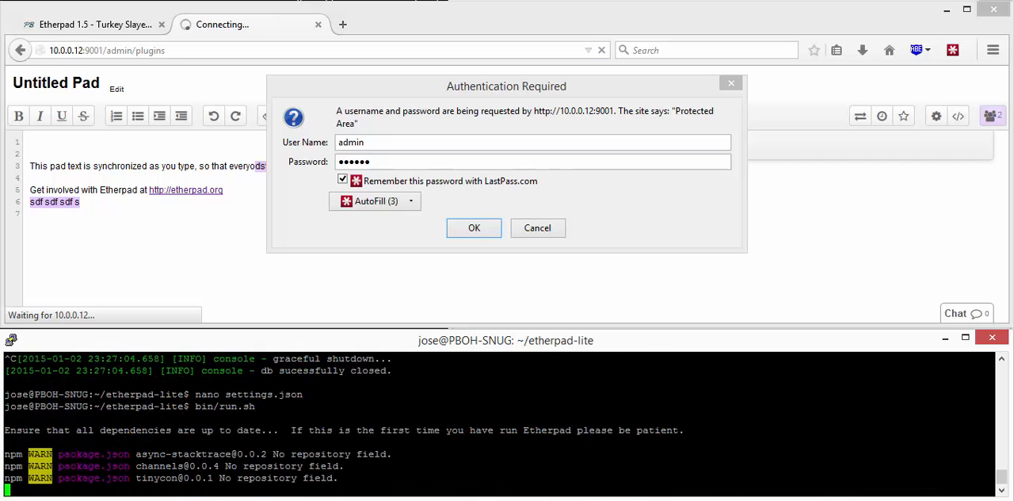
Step: Enter the new admin password in the browser's authentication dialog and log in
{"action": "left_click", "coordinate": [440, 174]}
{"action": "key", "text": "Tab"}
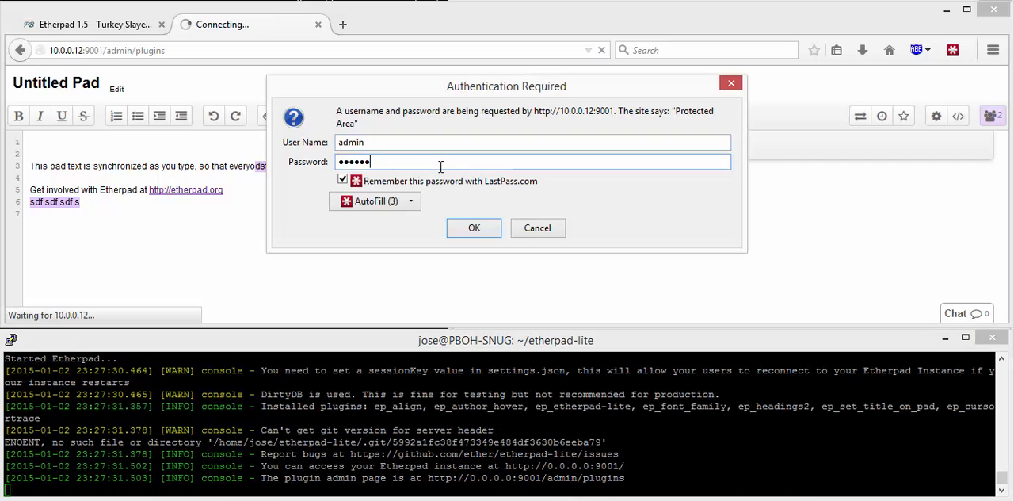
{"action": "left_click", "coordinate": [448, 229]}
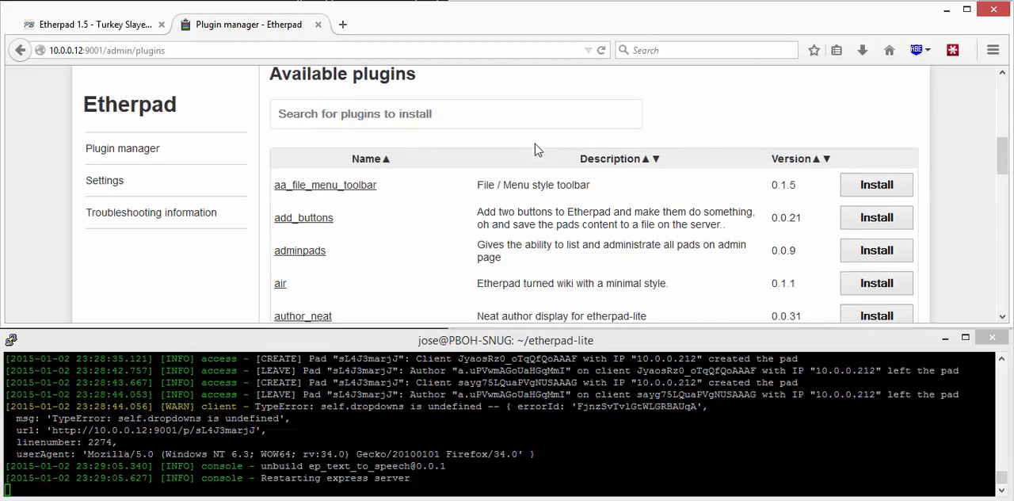
Step: Install the comments_page plugin from the available plugins list
{"action": "scroll", "coordinate": [422, 139], "scroll_direction": "down", "scroll_amount": 10}
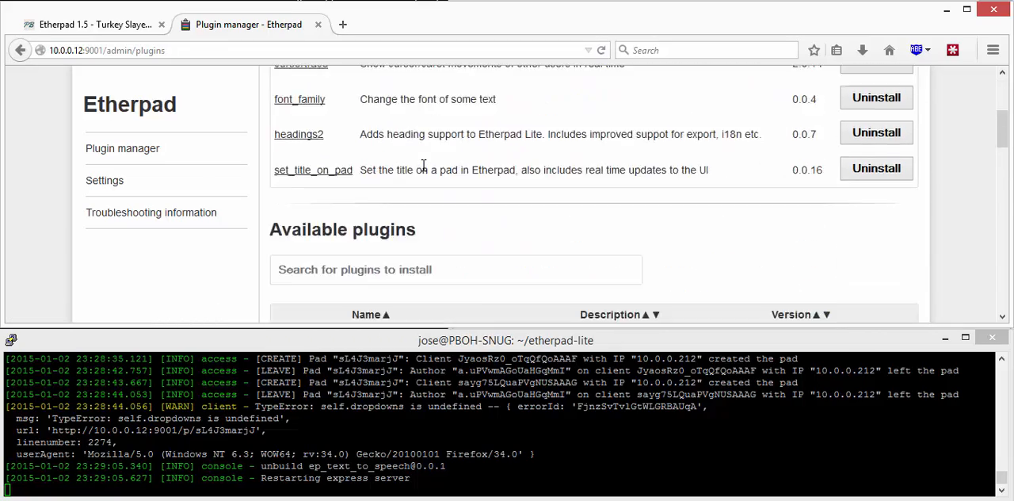
{"action": "scroll", "coordinate": [423, 165], "scroll_direction": "down", "scroll_amount": 5}
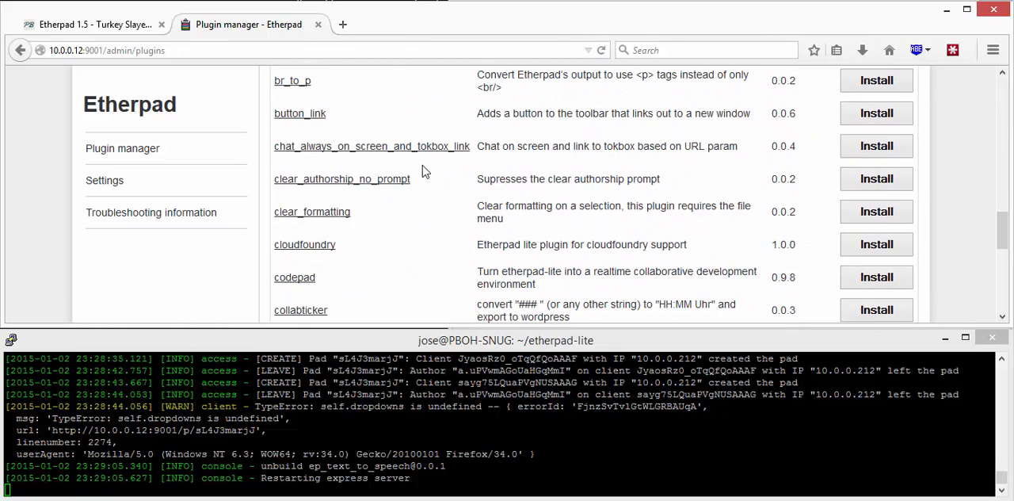
{"action": "scroll", "coordinate": [423, 171], "scroll_direction": "down", "scroll_amount": 2}
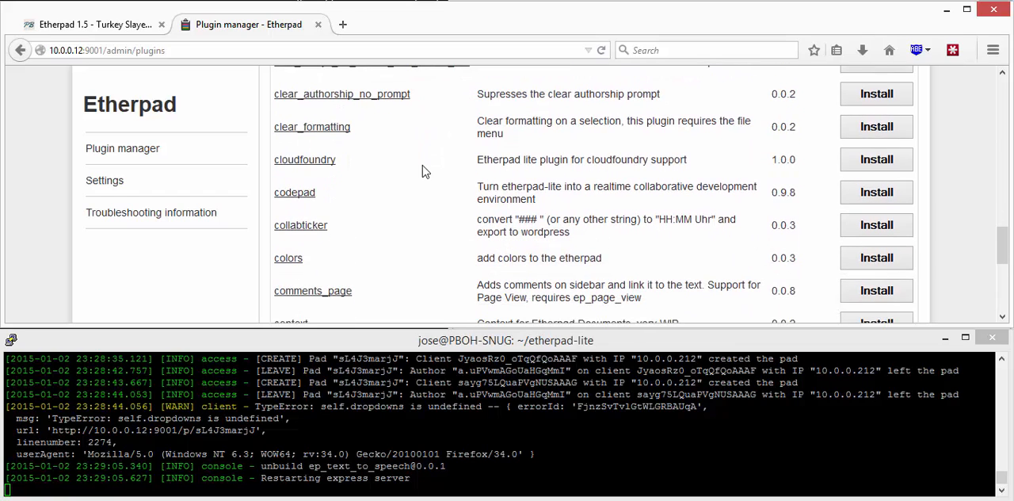
{"action": "scroll", "coordinate": [423, 171], "scroll_direction": "down", "scroll_amount": 4}
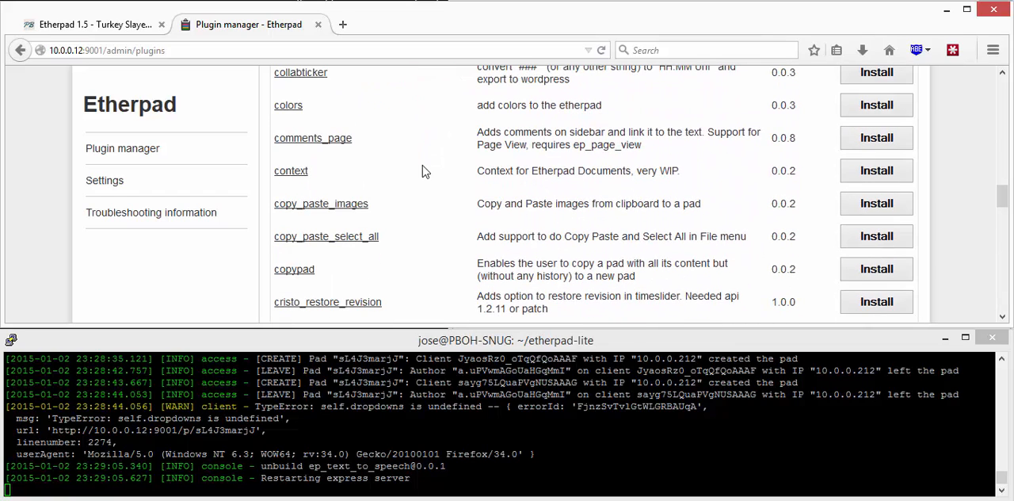
{"action": "left_click", "coordinate": [867, 148]}
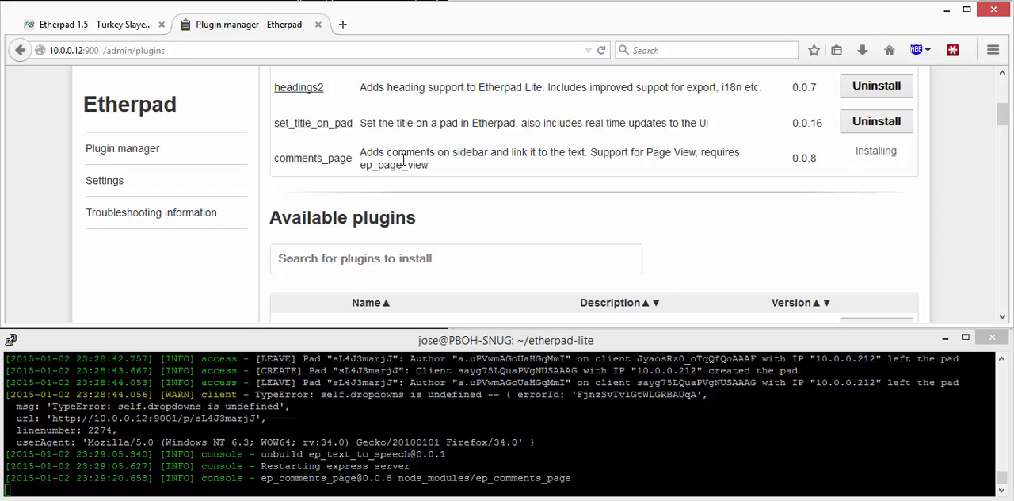
{"action": "scroll", "coordinate": [346, 140], "scroll_direction": "up", "scroll_amount": 5}
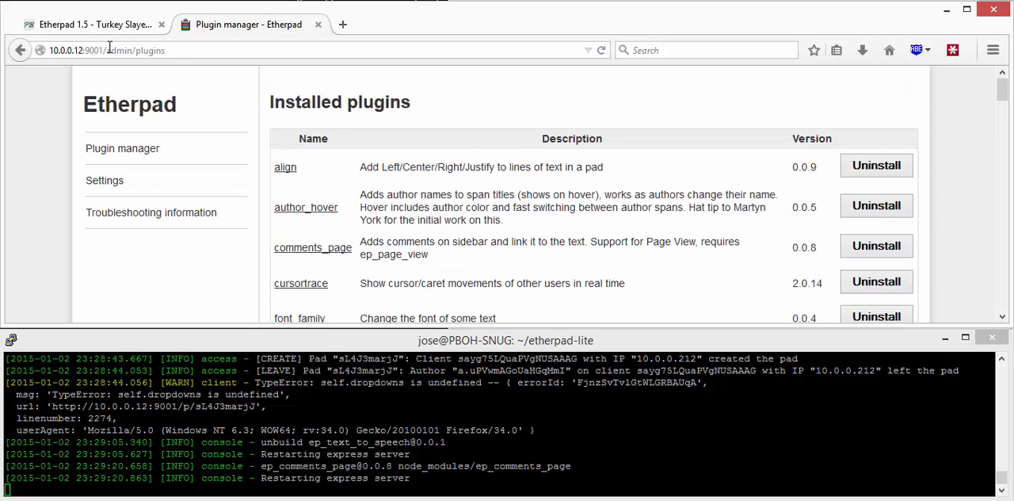
Step: Return to the Etherpad start page at 10.0.0.12:9001 and create a new pad
{"action": "left_click_drag", "start_coordinate": [105, 50], "coordinate": [166, 50]}
{"action": "key", "text": "BackSpace"}
{"action": "key", "text": "Return"}
{"action": "left_click", "coordinate": [551, 232]}
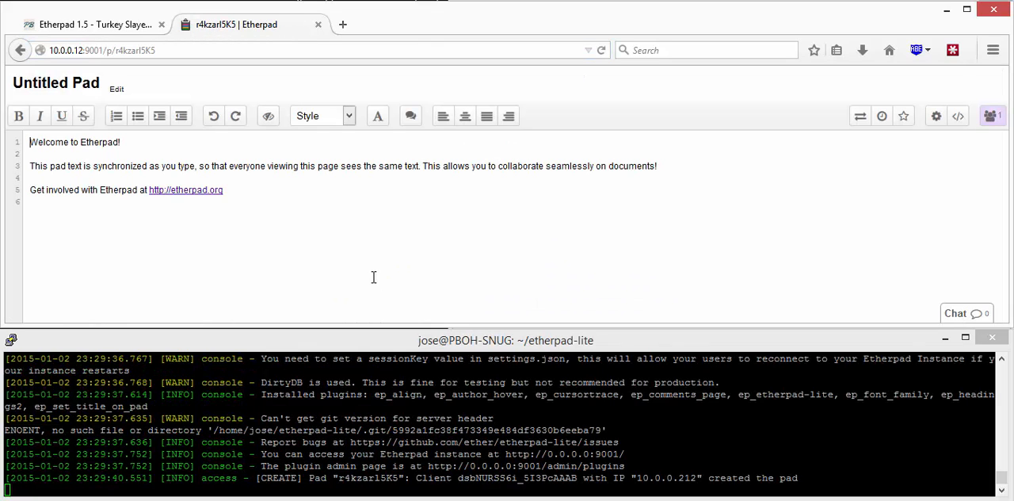
Step: Select all of the pad's text and attach the comment "dsfsdfsdf" to it
{"action": "left_click", "coordinate": [374, 275]}
{"action": "key", "text": "ctrl+a"}
{"action": "left_click", "coordinate": [412, 121]}
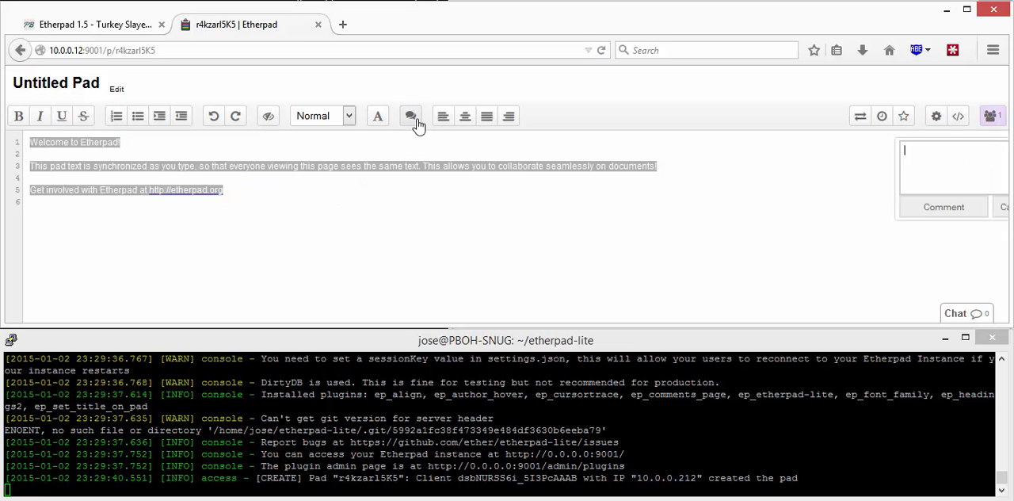
{"action": "type", "text": "dsfsdfsdf"}
{"action": "left_click", "coordinate": [861, 210]}
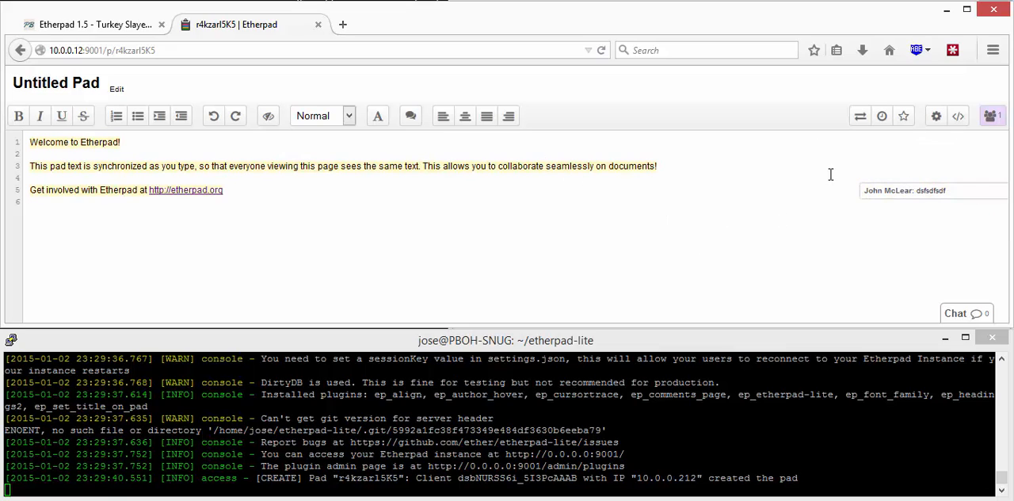
Step: Reply "sdfsdfsdf" to the comment beside the pad text and return to the editing area
{"action": "mouse_move", "coordinate": [919, 187]}
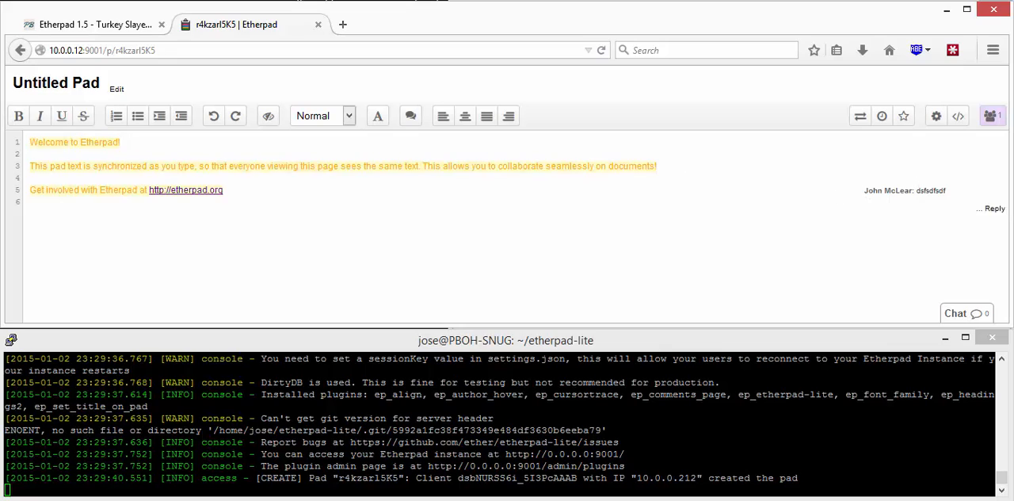
{"action": "left_click", "coordinate": [994, 208]}
{"action": "type", "text": "sdfsdfsdf"}
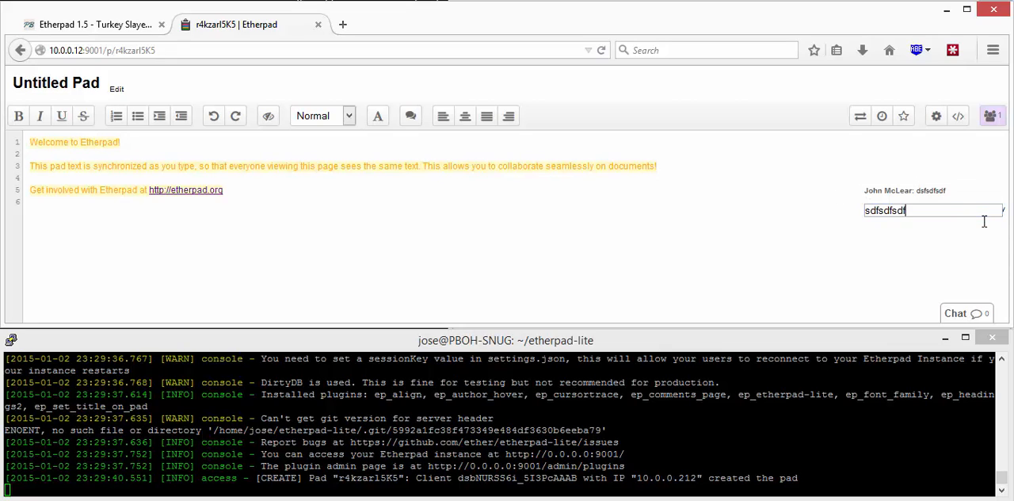
{"action": "key", "text": "Return"}
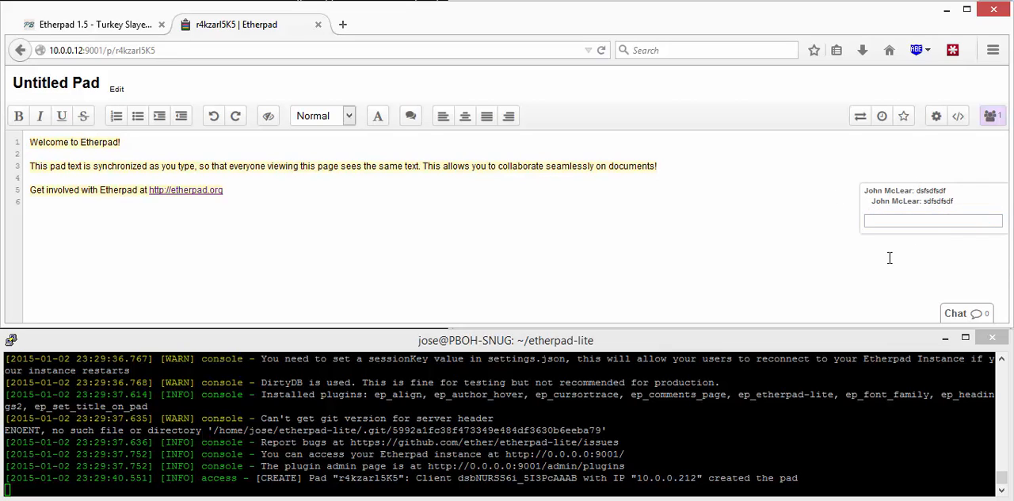
{"action": "left_click", "coordinate": [582, 265]}
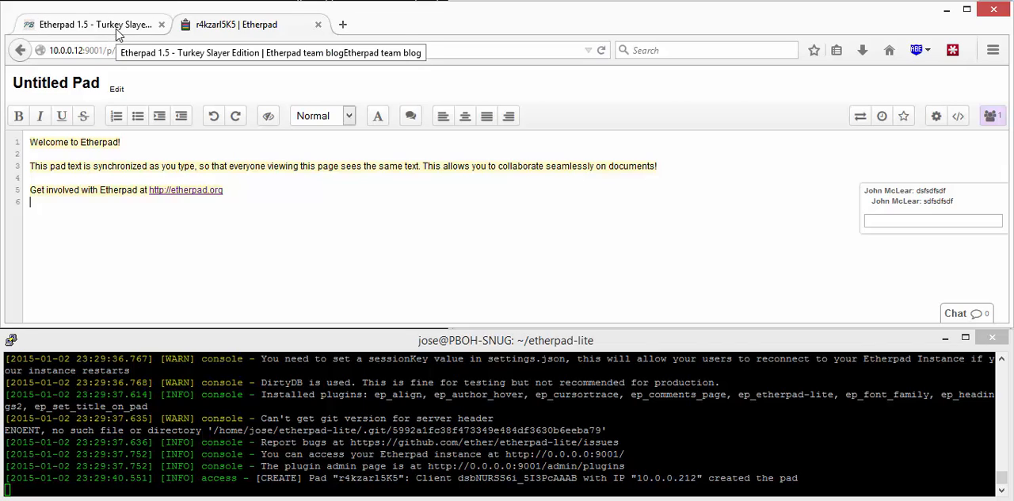
Step: Open the plugin manager page at 10.0.0.12:9001/admin/plugins
{"action": "left_click_drag", "start_coordinate": [107, 50], "coordinate": [260, 68]}
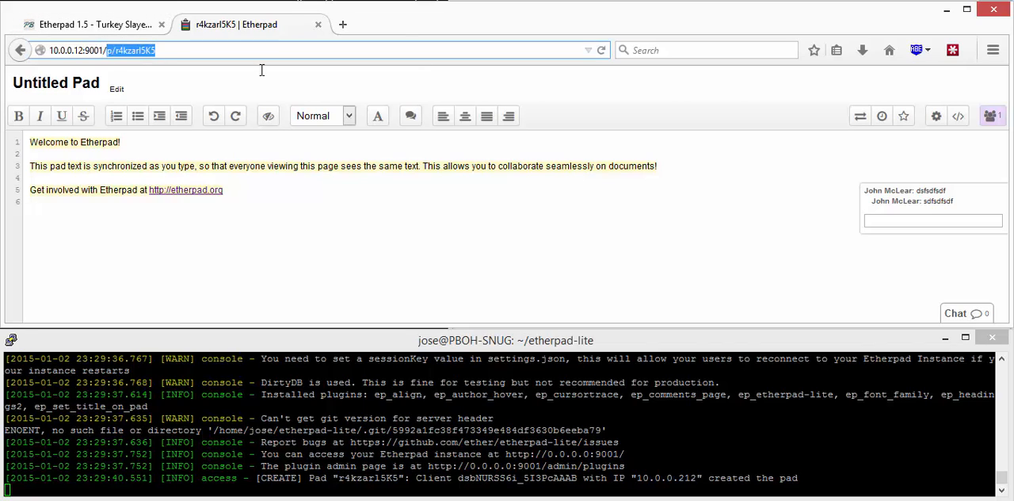
{"action": "type", "text": "admion"}
{"action": "type", "text": "n/pl"}
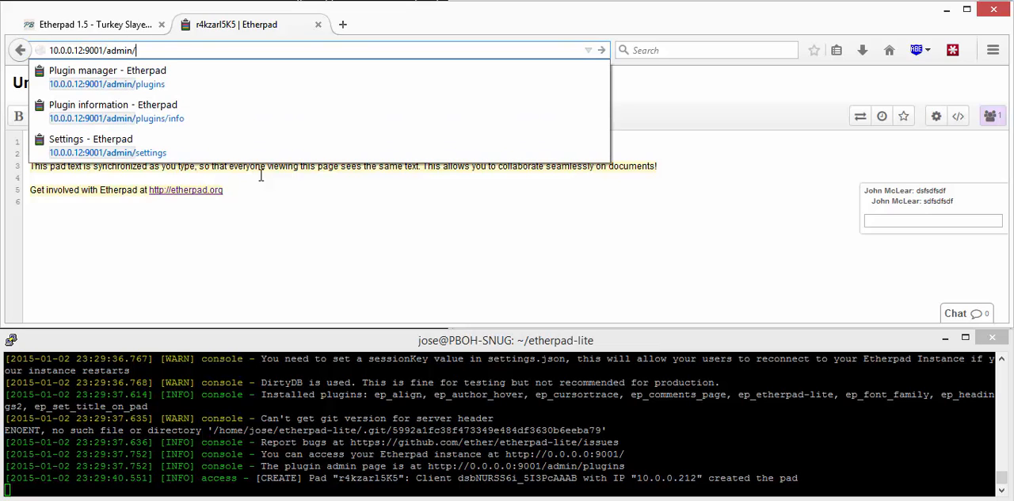
{"action": "key", "text": "Return"}
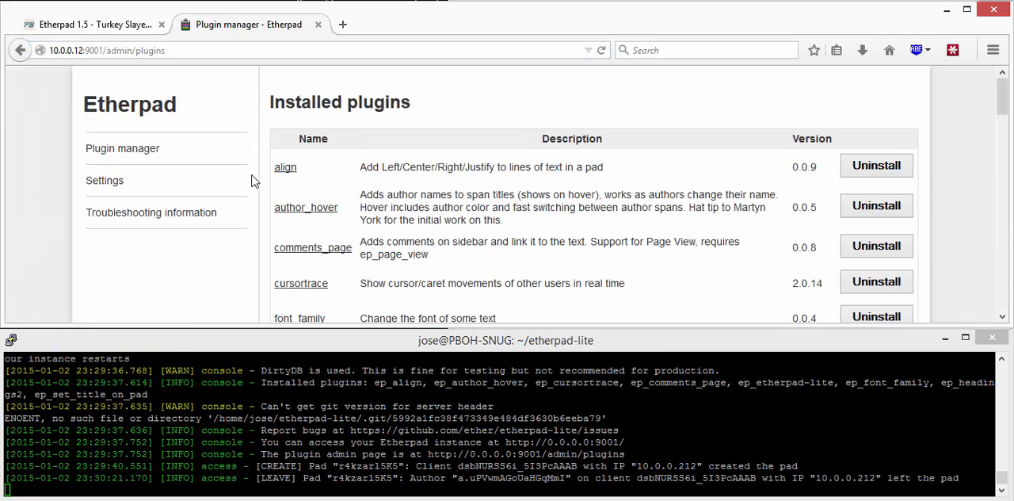
Step: Find the post_data plugin among the available plugins and install it
{"action": "left_click", "coordinate": [129, 150]}
{"action": "scroll", "coordinate": [565, 192], "scroll_direction": "down", "scroll_amount": 15}
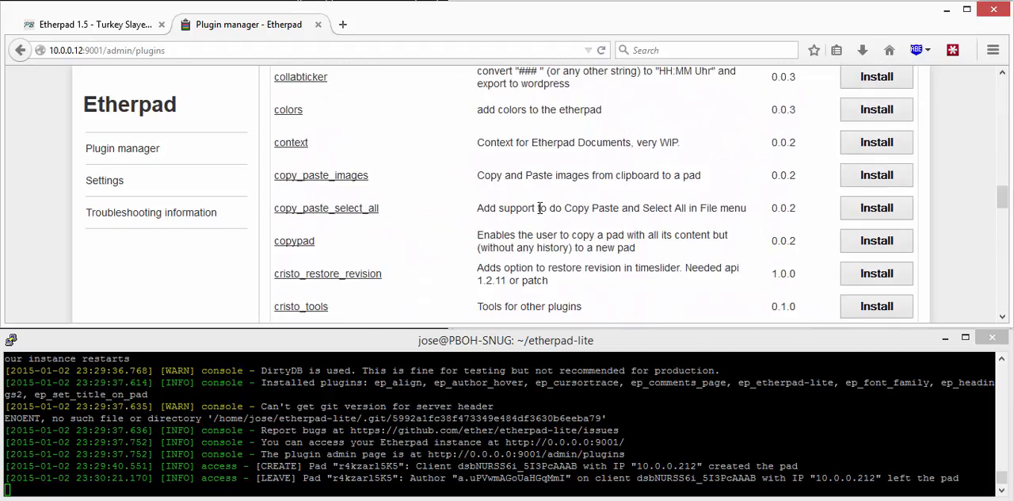
{"action": "scroll", "coordinate": [547, 198], "scroll_direction": "down", "scroll_amount": 10}
{"action": "scroll", "coordinate": [543, 207], "scroll_direction": "down", "scroll_amount": 10}
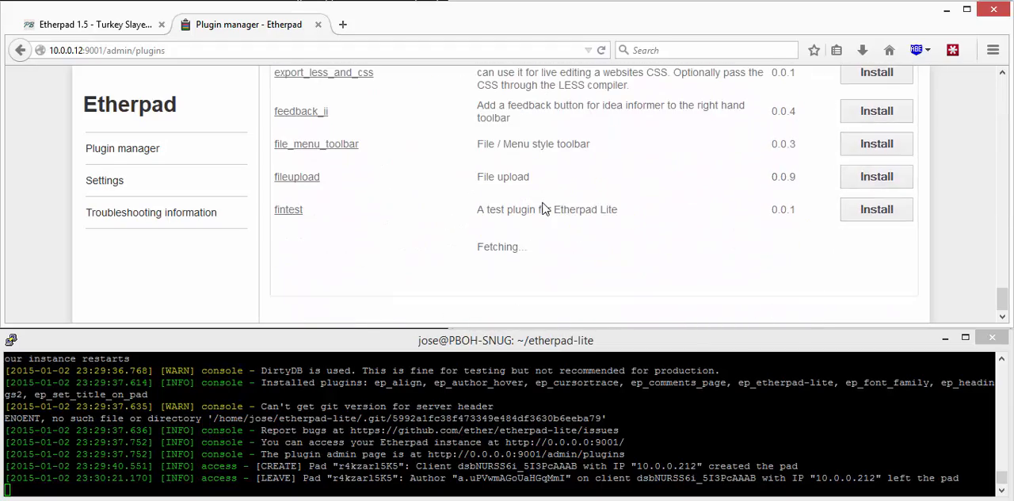
{"action": "scroll", "coordinate": [543, 205], "scroll_direction": "down", "scroll_amount": 15}
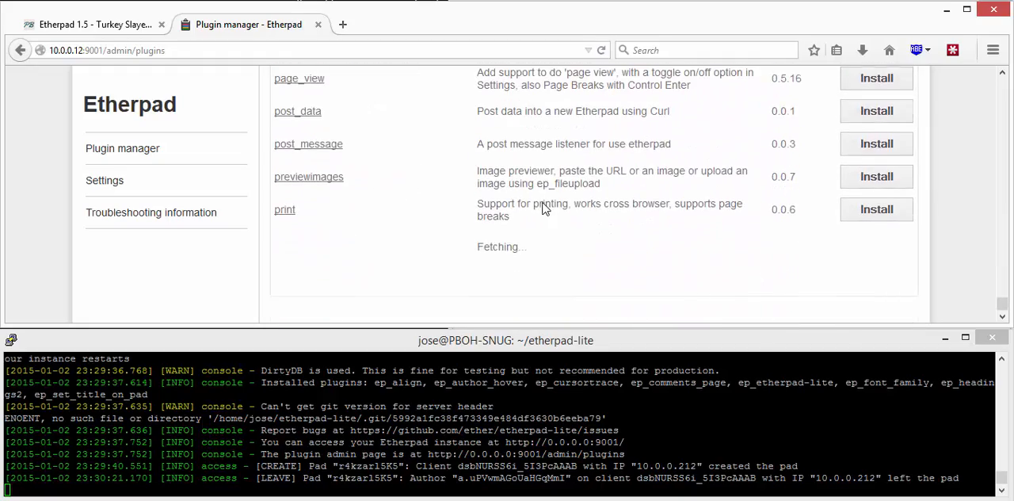
{"action": "scroll", "coordinate": [543, 204], "scroll_direction": "up", "scroll_amount": 3}
{"action": "left_click", "coordinate": [876, 233]}
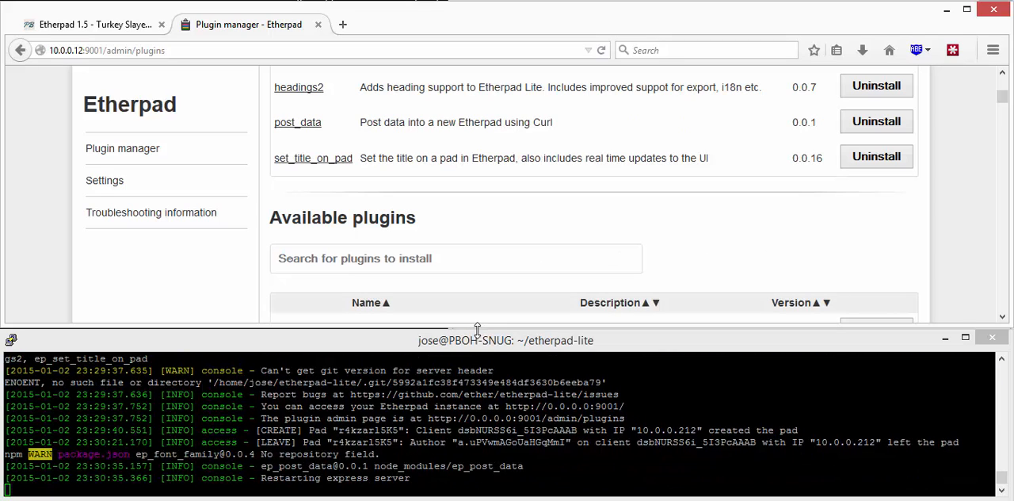
{"action": "scroll", "coordinate": [394, 247], "scroll_direction": "up", "scroll_amount": 5}
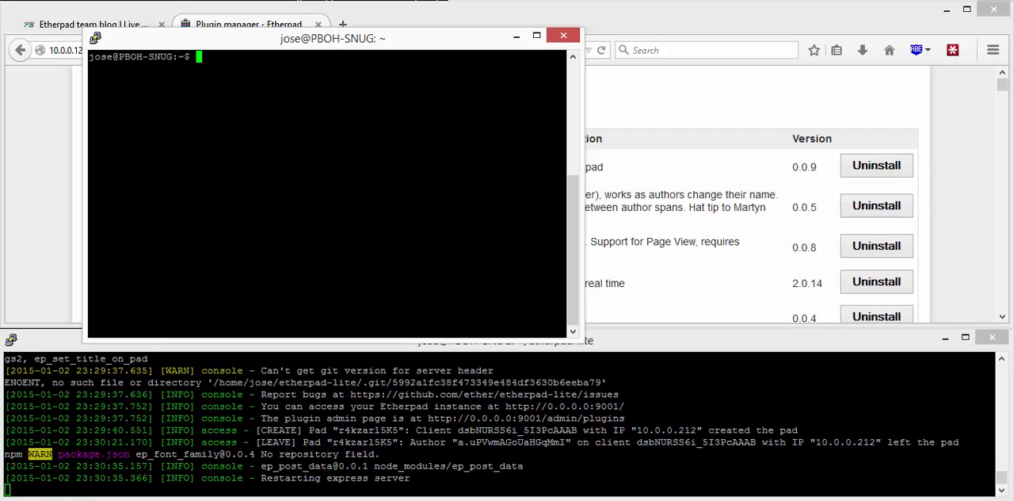
Step: In a separate terminal window, write "hello world" to a file named hello.txt with echo
{"action": "type", "text": "echo \"hello world\" > "}
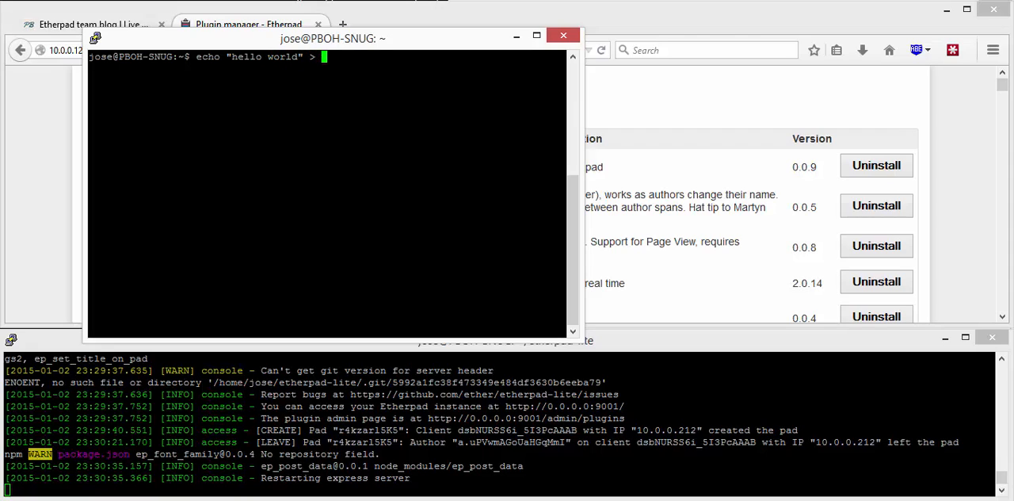
{"action": "type", "text": "hello.txt"}
{"action": "key", "text": "Return"}
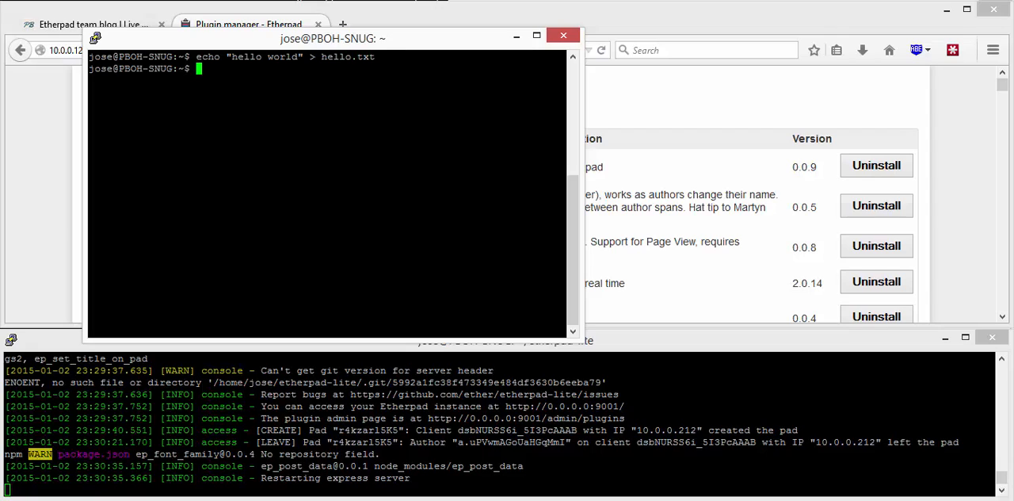
Step: Paste the blog's curl POST command at the prompt and replace its placeholder file with hello.txt
{"action": "type", "text": "curl -X POST -d @yourfile.here http://youretherpad/post"}
{"action": "key", "text": "Left"}
{"action": "key", "text": "Left"}
{"action": "key", "text": "Left"}
{"action": "key", "text": "Left"}
{"action": "key", "text": "Left"}
{"action": "key", "text": "Left"}
{"action": "key", "text": "Left"}
{"action": "key", "text": "Left"}
{"action": "key", "text": "Left"}
{"action": "key", "text": "Left"}
{"action": "key", "text": "Left"}
{"action": "key", "text": "Left"}
{"action": "key", "text": "Left"}
{"action": "key", "text": "Left"}
{"action": "key", "text": "Left"}
{"action": "key", "text": "Left"}
{"action": "key", "text": "Left"}
{"action": "key", "text": "Left"}
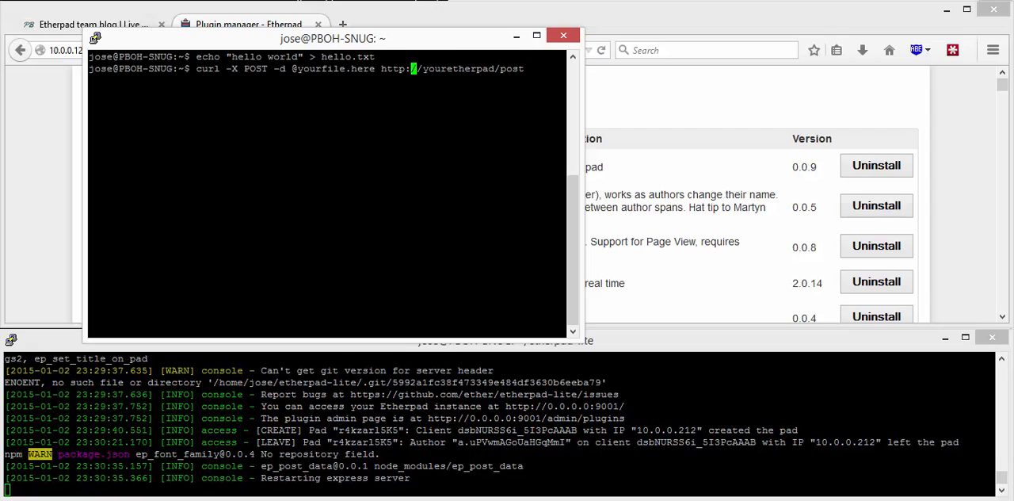
{"action": "key", "text": "Left"}
{"action": "key", "text": "Left"}
{"action": "key", "text": "Left"}
{"action": "key", "text": "Left"}
{"action": "key", "text": "Left"}
{"action": "key", "text": "Left"}
{"action": "key", "text": "Left"}
{"action": "key", "text": "Delete"}
{"action": "key", "text": "BackSpace"}
{"action": "key", "text": "BackSpace"}
{"action": "key", "text": "BackSpace"}
{"action": "key", "text": "BackSpace"}
{"action": "key", "text": "BackSpace"}
{"action": "key", "text": "BackSpace"}
{"action": "key", "text": "BackSpace"}
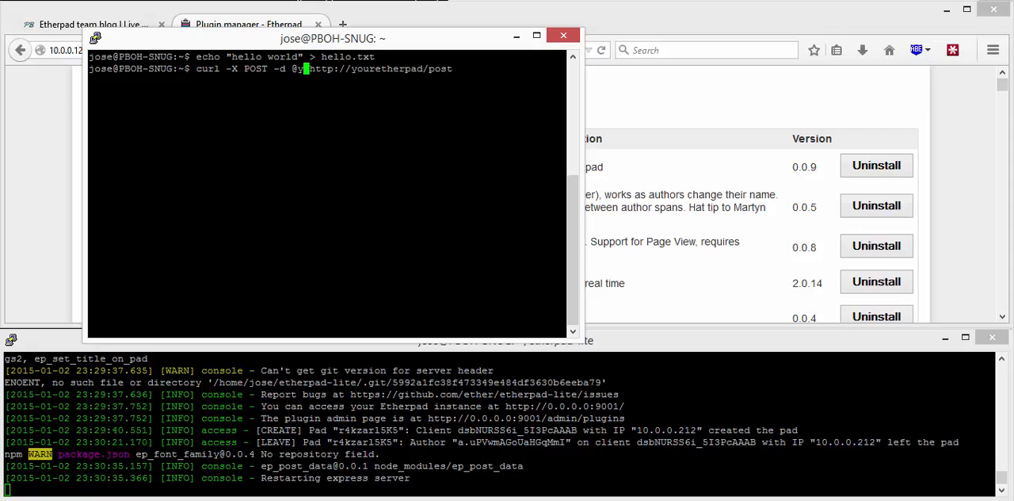
{"action": "type", "text": "hello.txt"}
{"action": "key", "text": "End"}
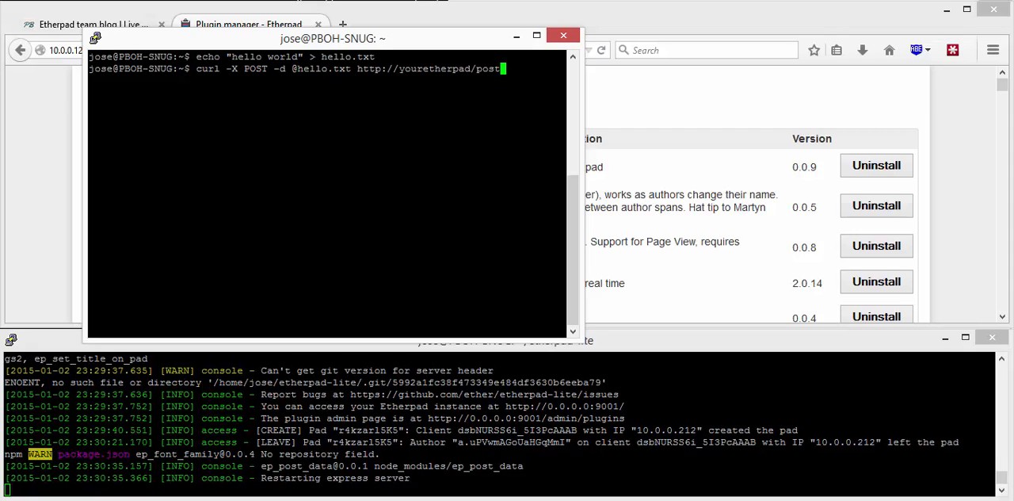
{"action": "key", "text": "BackSpace"}
{"action": "key", "text": "BackSpace"}
{"action": "key", "text": "BackSpace"}
{"action": "key", "text": "BackSpace"}
{"action": "key", "text": "BackSpace"}
{"action": "key", "text": "BackSpace"}
{"action": "key", "text": "BackSpace"}
{"action": "key", "text": "BackSpace"}
{"action": "key", "text": "BackSpace"}
{"action": "key", "text": "BackSpace"}
{"action": "key", "text": "BackSpace"}
{"action": "key", "text": "BackSpace"}
{"action": "key", "text": "BackSpace"}
{"action": "key", "text": "BackSpace"}
{"action": "key", "text": "BackSpace"}
{"action": "key", "text": "BackSpace"}
{"action": "type", "text": "10.10"}
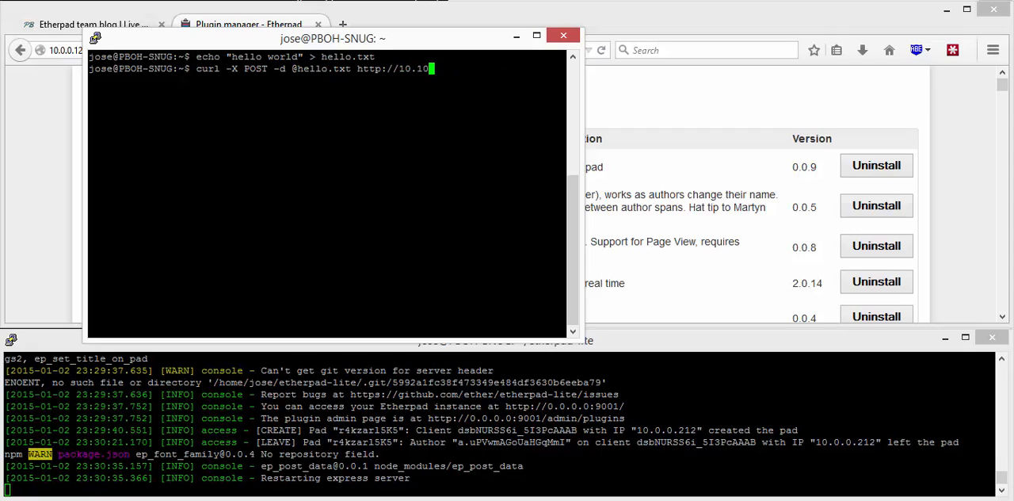
{"action": "key", "text": "BackSpace"}
{"action": "key", "text": "BackSpace"}
{"action": "type", "text": "0.0.12"}
{"action": "type", "text": ":9001"}
{"action": "type", "text": "/pos"}
{"action": "key", "text": "BackSpace"}
{"action": "key", "text": "BackSpace"}
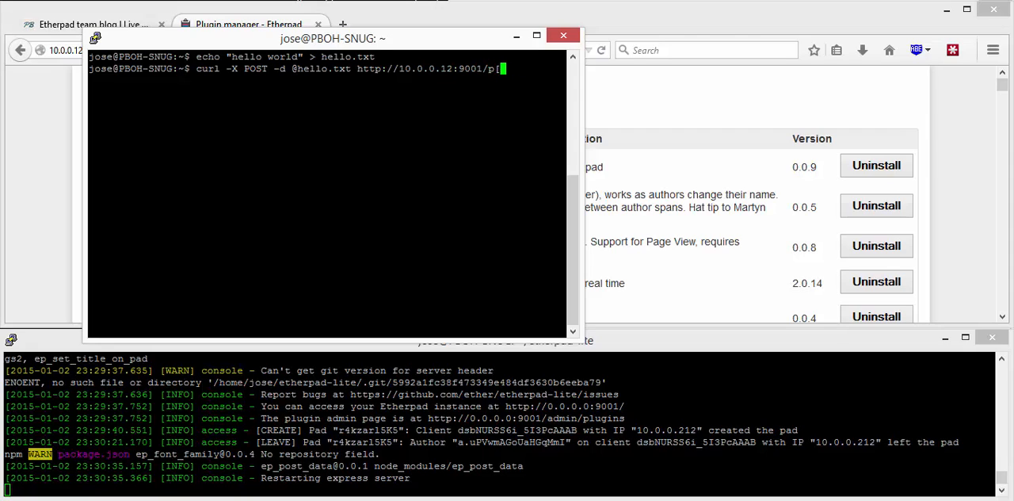
{"action": "type", "text": "ost"}
{"action": "key", "text": "Return"}
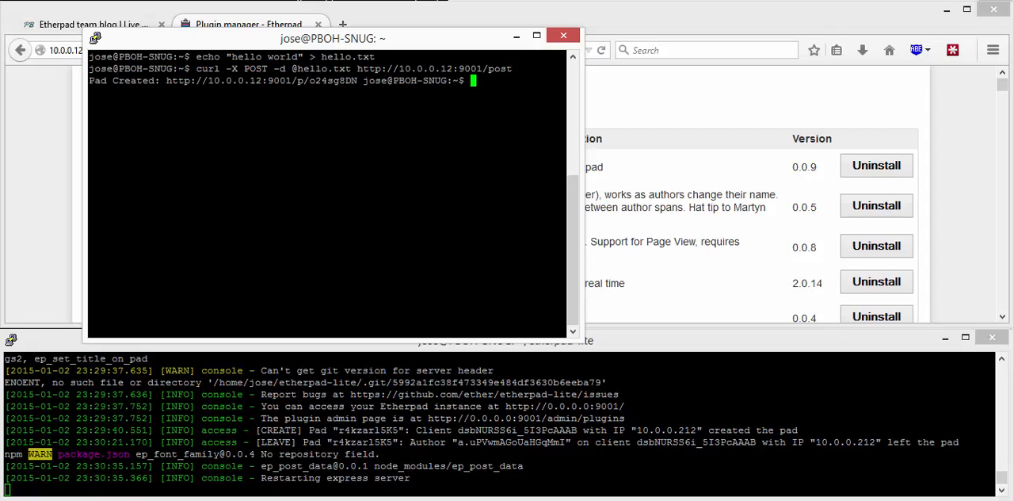
Step: Copy the created pad's URL from the terminal output and open it in a new Firefox tab to check its text
{"action": "left_click_drag", "start_coordinate": [363, 80], "coordinate": [177, 80]}
{"action": "right_click", "coordinate": [192, 82]}
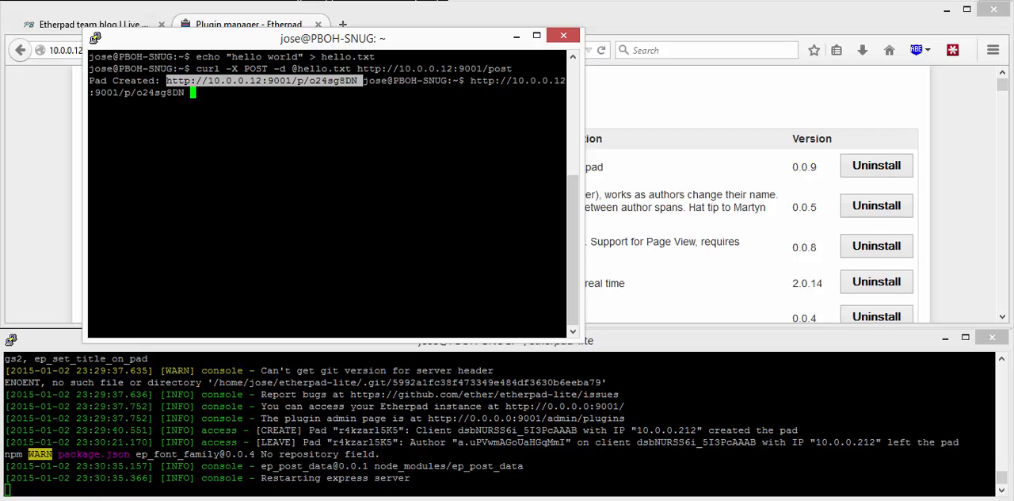
{"action": "left_click", "coordinate": [346, 24]}
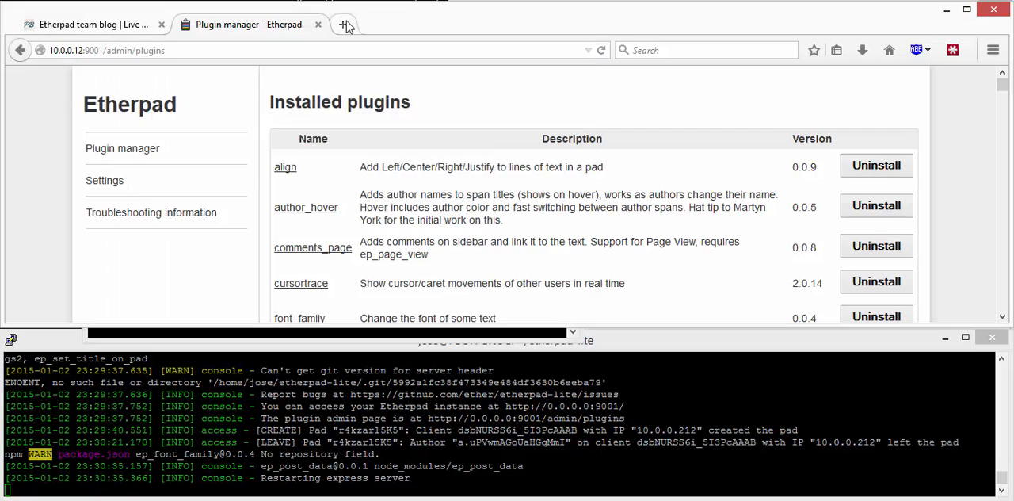
{"action": "type", "text": "http://10.0.0.12:9001/p/o24sg8DN"}
{"action": "key", "text": "Return"}
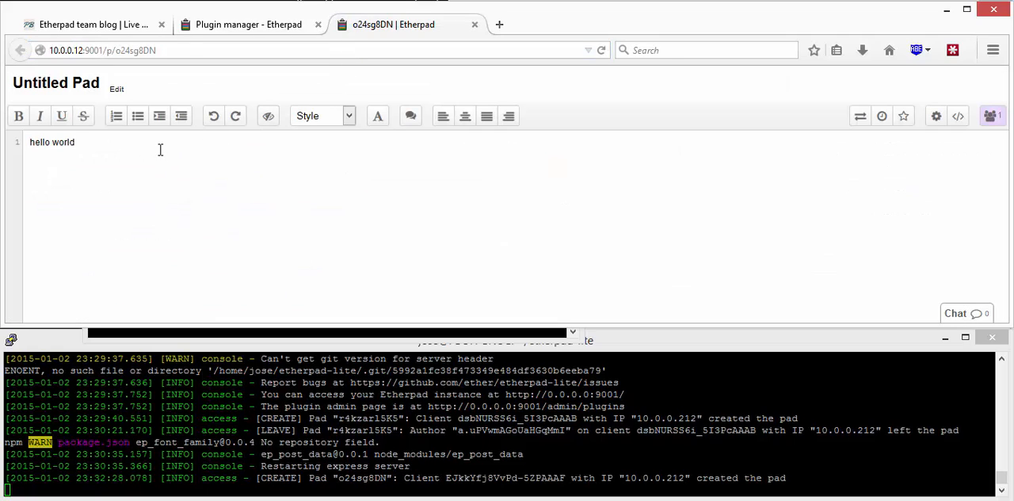
{"action": "key", "text": "ctrl+a"}
{"action": "left_click", "coordinate": [203, 155]}
Step: Examine the new features listed on the Etherpad team blog, revisit the plugin manager and reload the hello world pad
{"action": "left_click", "coordinate": [128, 34]}
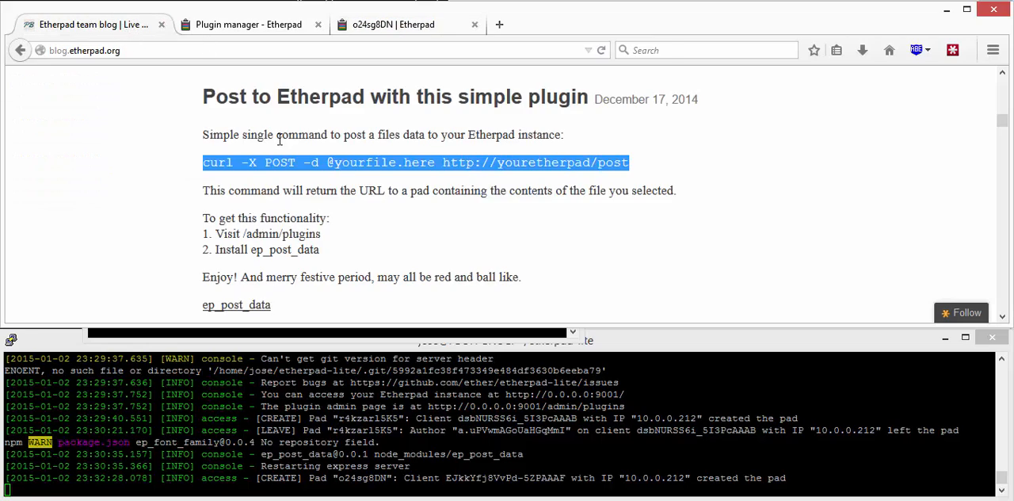
{"action": "scroll", "coordinate": [280, 142], "scroll_direction": "up", "scroll_amount": 16}
{"action": "scroll", "coordinate": [286, 154], "scroll_direction": "down", "scroll_amount": 10}
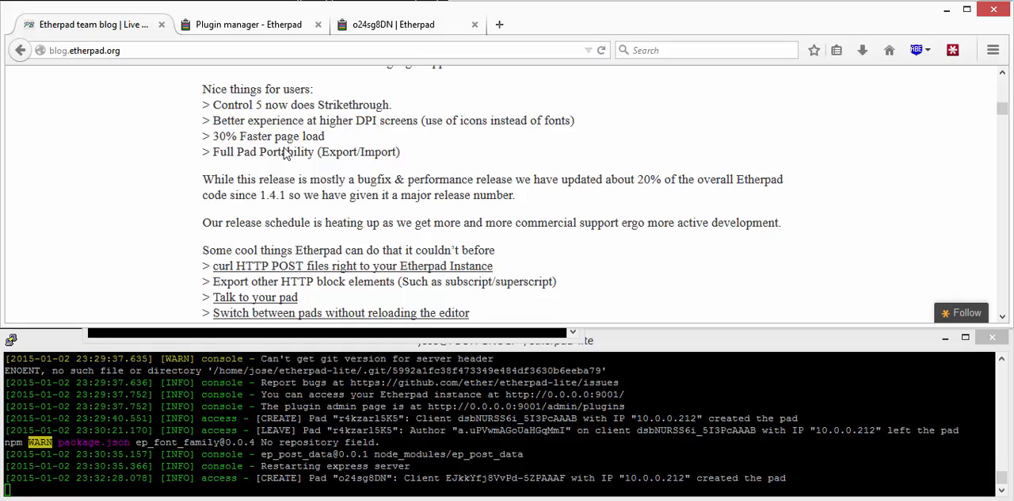
{"action": "left_click", "coordinate": [244, 26]}
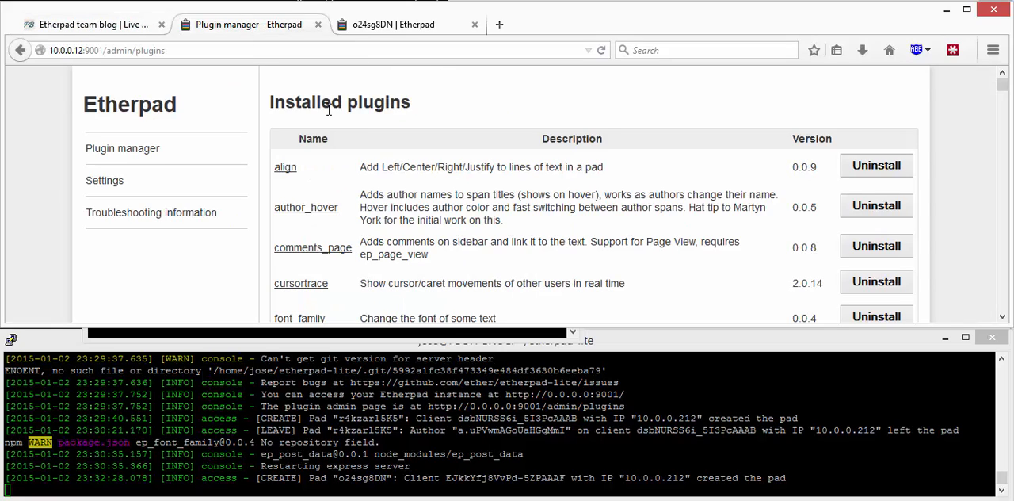
{"action": "left_click", "coordinate": [392, 25]}
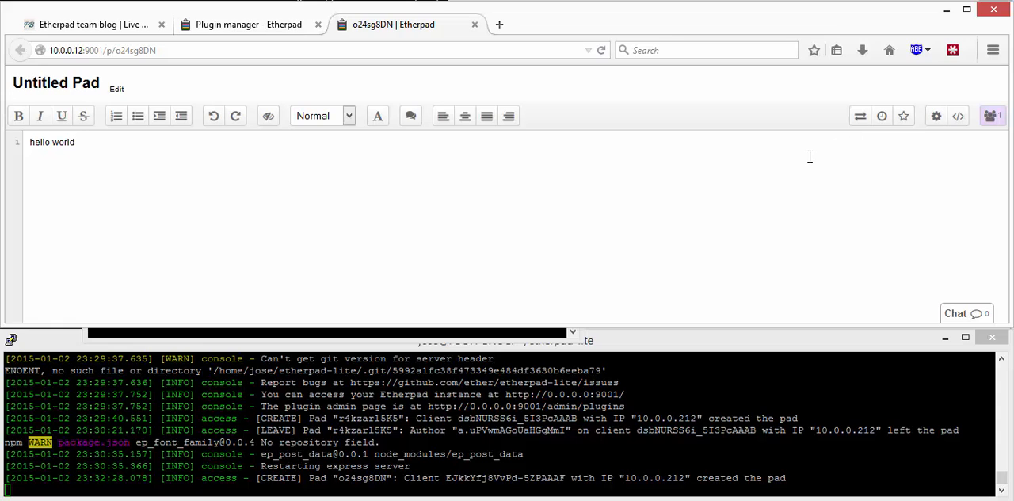
{"action": "key", "text": "F5"}
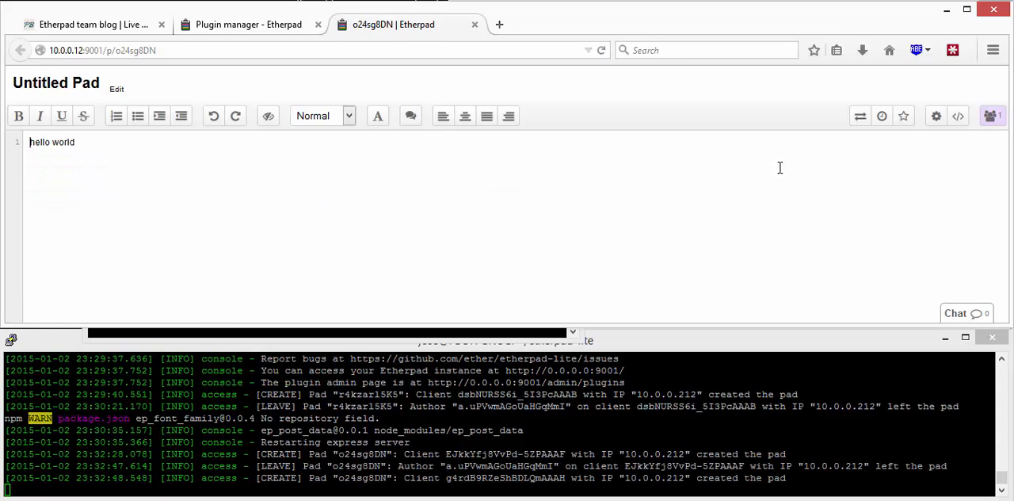
{"action": "left_click", "coordinate": [253, 33]}
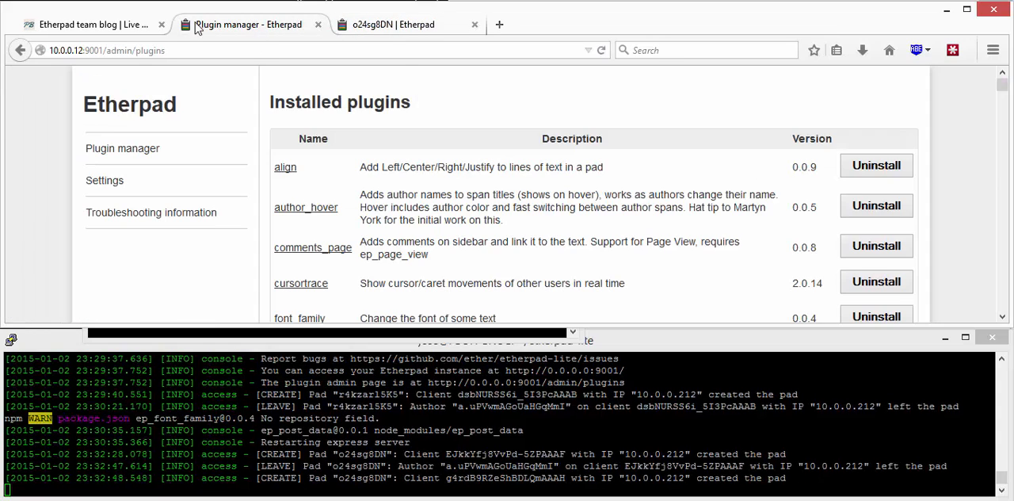
{"action": "left_click", "coordinate": [134, 31]}
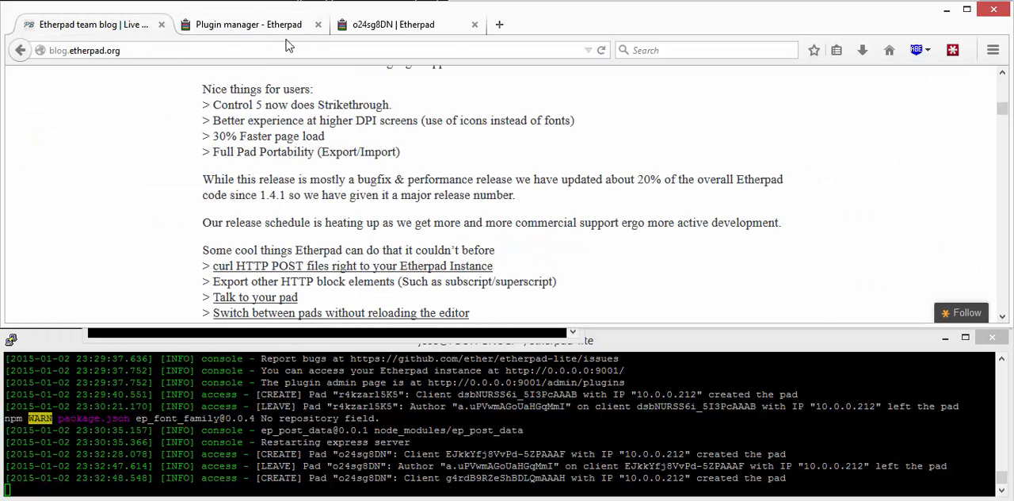
Step: Export the hello world pad in Etherpad format and save the downloaded file
{"action": "left_click", "coordinate": [422, 24]}
{"action": "left_click", "coordinate": [865, 117]}
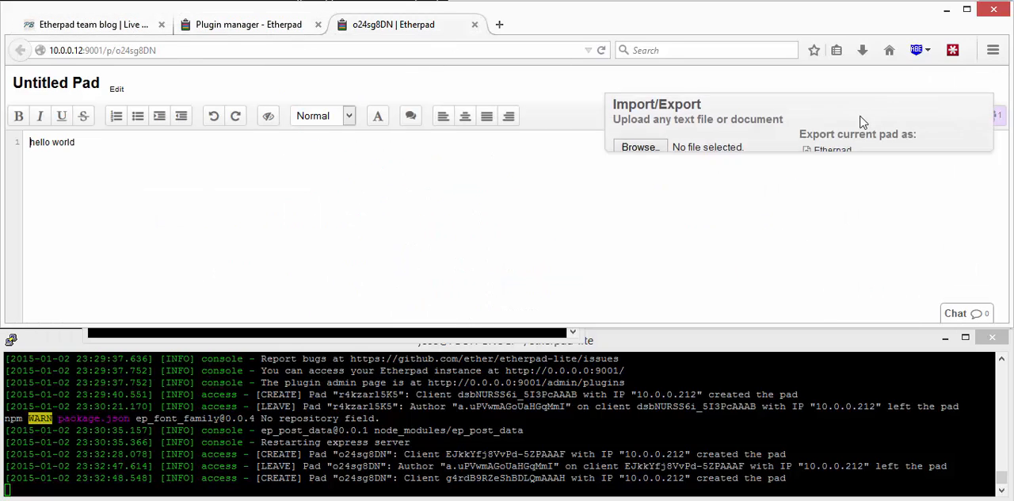
{"action": "left_click", "coordinate": [823, 156]}
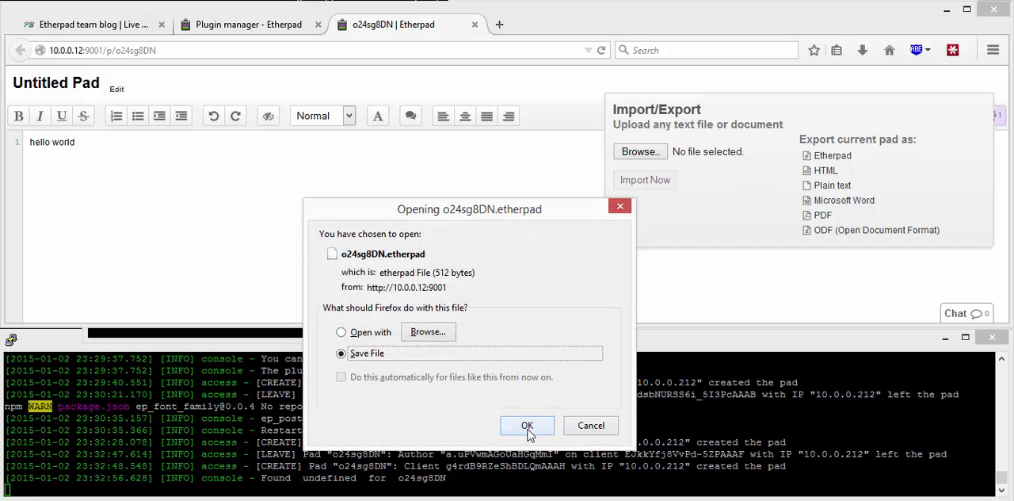
{"action": "left_click", "coordinate": [527, 425]}
Step: Open beta.etherpad.org in a new browser tab and create a new pad there
{"action": "left_click", "coordinate": [499, 24]}
{"action": "type", "text": "be"}
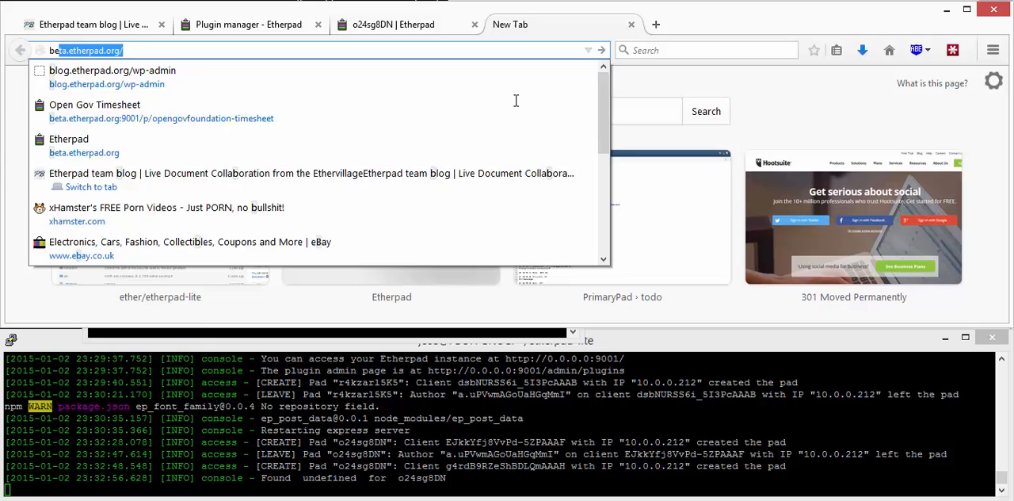
{"action": "key", "text": "Return"}
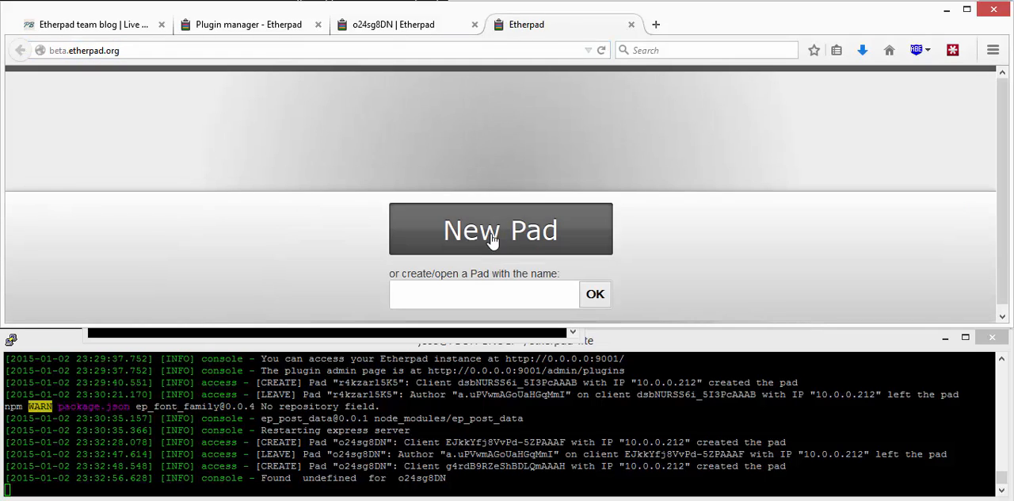
{"action": "left_click", "coordinate": [492, 238]}
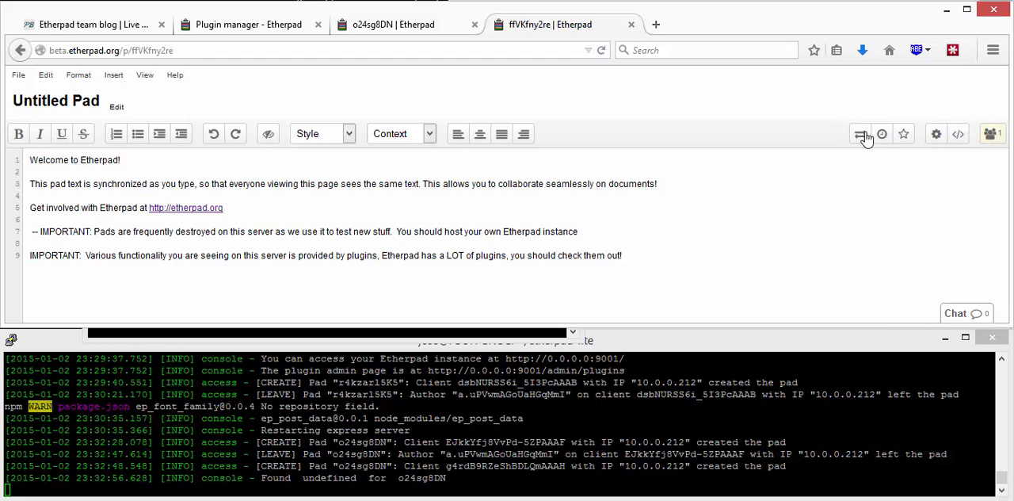
Step: Import the exported o24sg8DN.etherpad file from the Downloads folder into the new pad on beta.etherpad.org
{"action": "left_click", "coordinate": [861, 135]}
{"action": "left_click", "coordinate": [661, 155]}
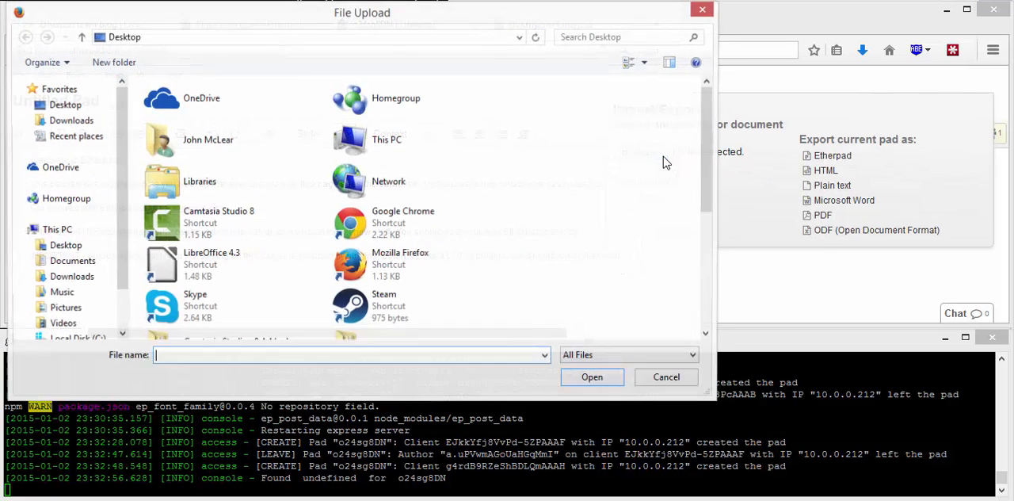
{"action": "left_click", "coordinate": [50, 120]}
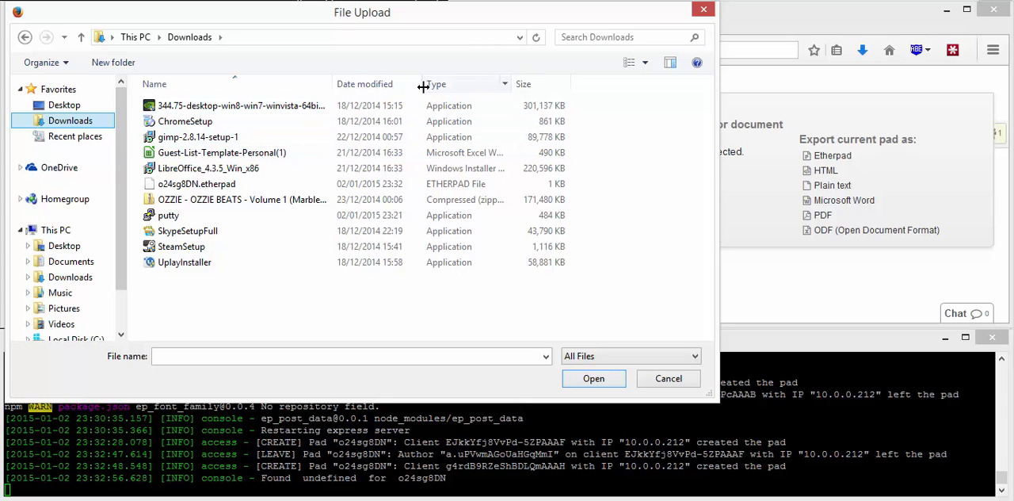
{"action": "left_click", "coordinate": [392, 85]}
{"action": "double_click", "coordinate": [229, 106]}
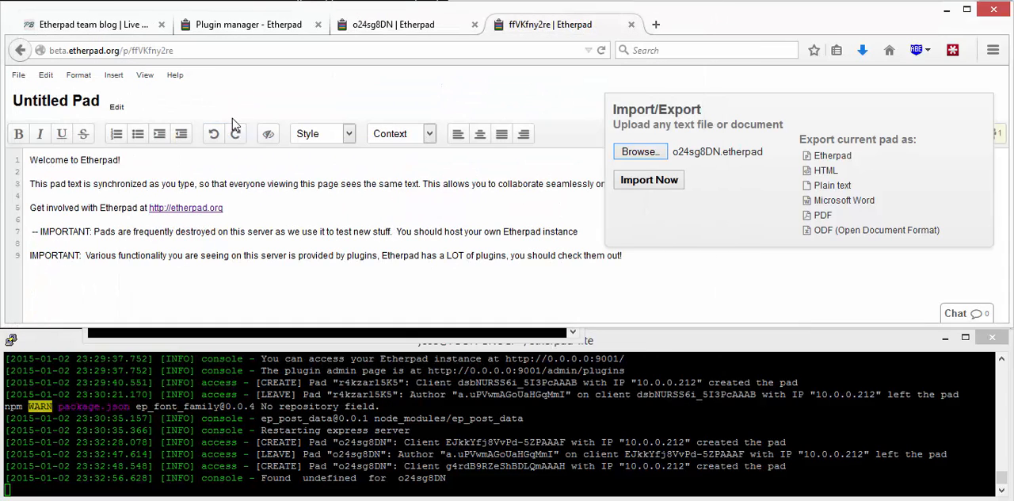
{"action": "left_click", "coordinate": [671, 189]}
{"action": "left_click", "coordinate": [594, 197]}
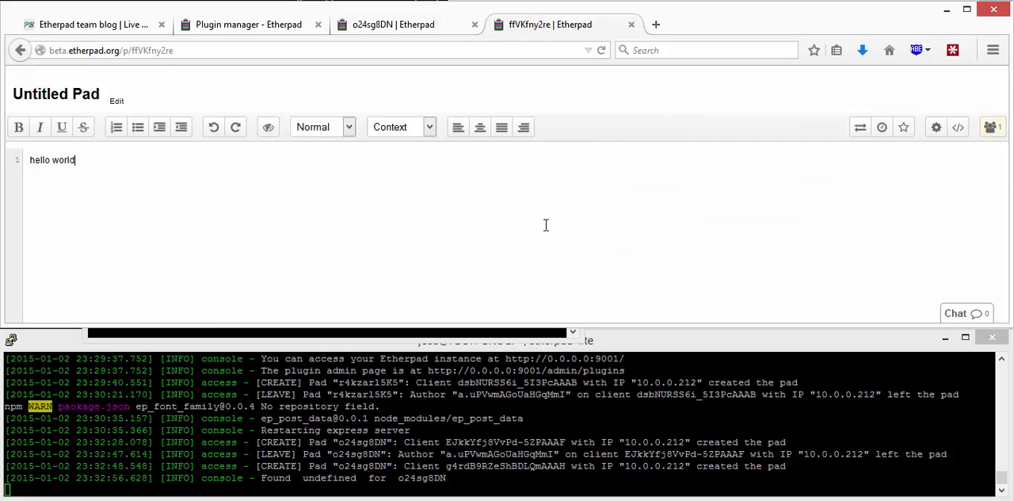
Step: Open the imported pad's timeslider and examine its saved version, authors and text
{"action": "left_click", "coordinate": [879, 127]}
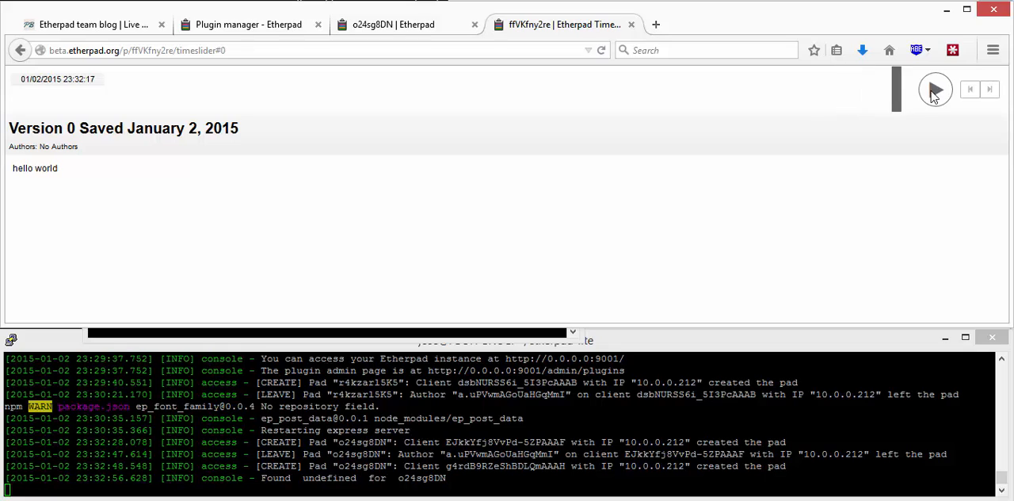
{"action": "triple_click", "coordinate": [65, 128]}
{"action": "left_click", "coordinate": [270, 226]}
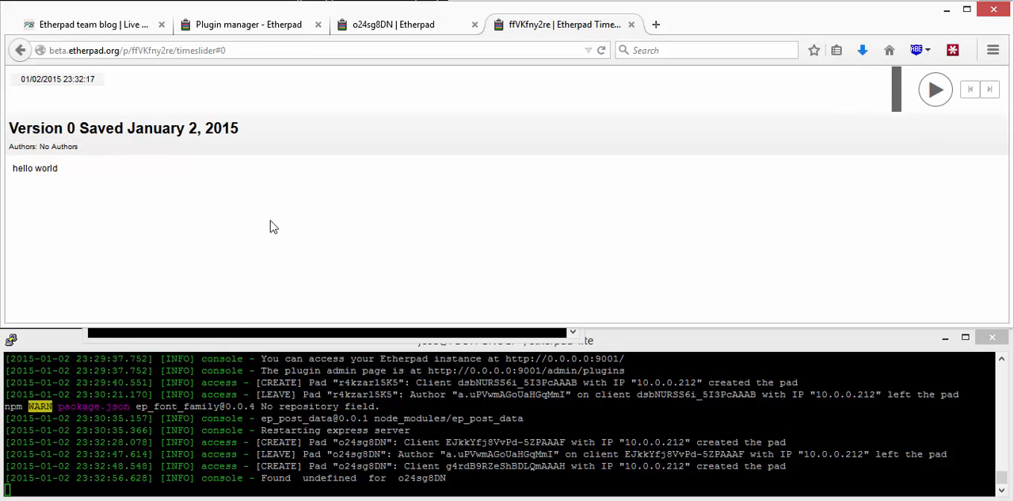
{"action": "triple_click", "coordinate": [108, 190]}
{"action": "left_click", "coordinate": [155, 202]}
Step: Return to the original hello world pad, dismiss its import/export options and recheck the feature list on the team blog
{"action": "left_click", "coordinate": [426, 33]}
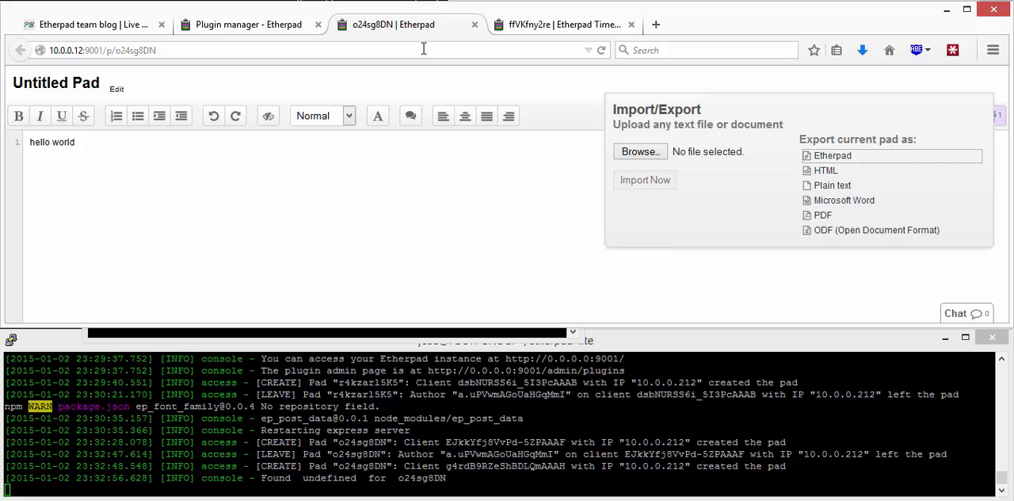
{"action": "left_click", "coordinate": [277, 167]}
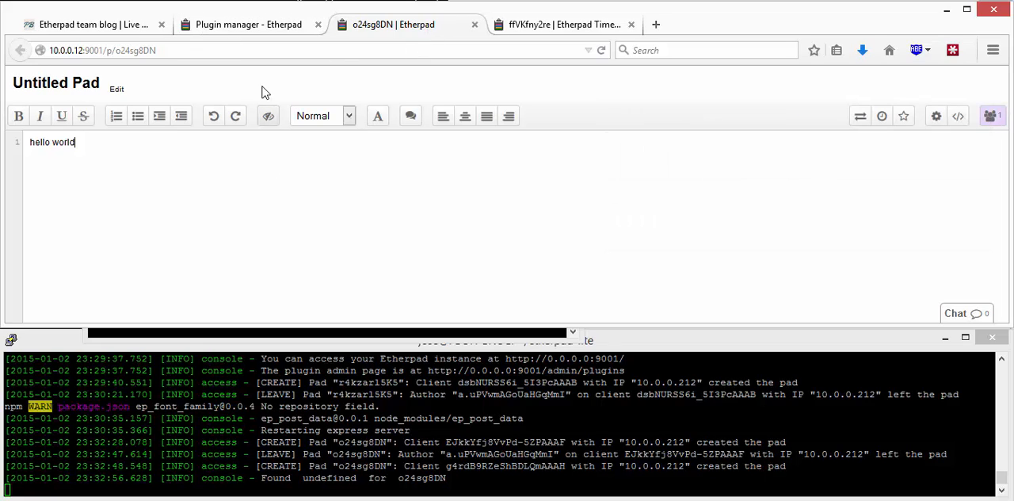
{"action": "left_click", "coordinate": [115, 25]}
{"action": "scroll", "coordinate": [220, 149], "scroll_direction": "up", "scroll_amount": 2}
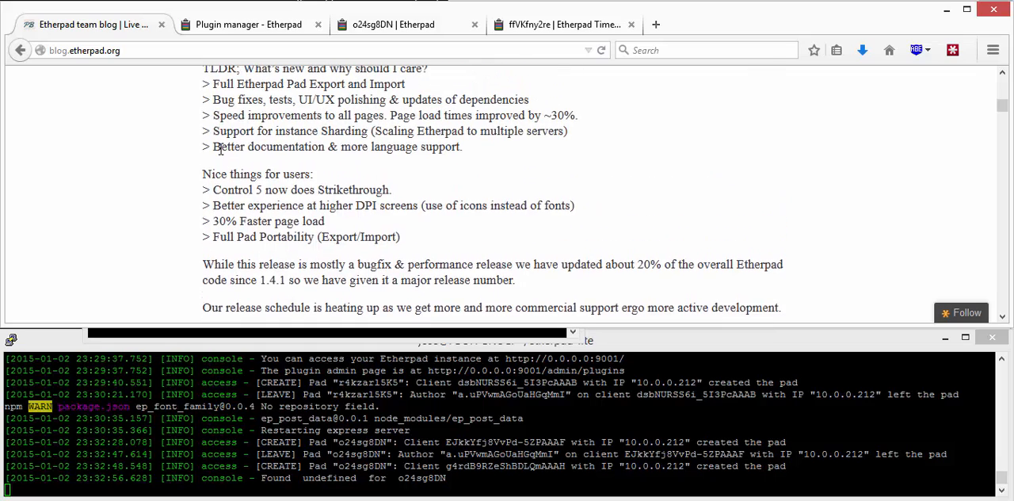
{"action": "left_click", "coordinate": [396, 25]}
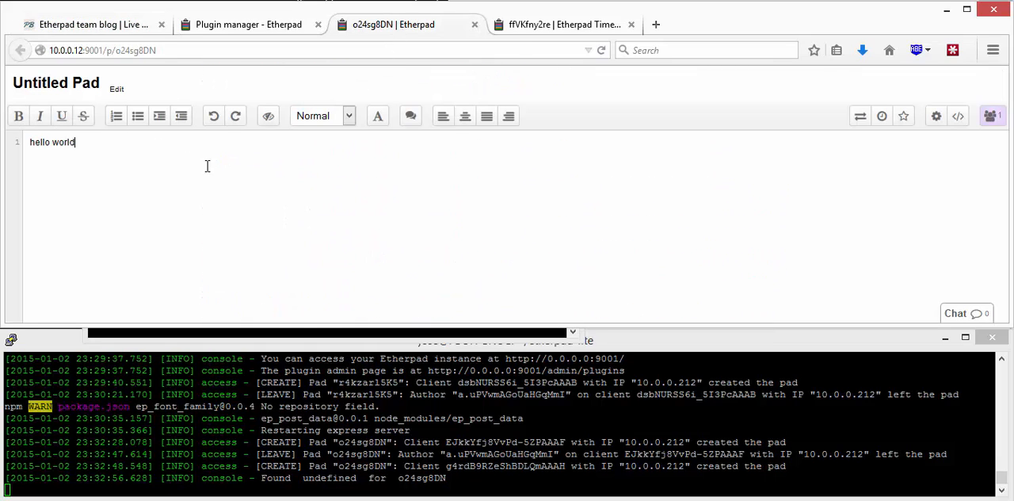
Step: Magnify the hello world pad page to inspect the toolbar icons at larger sizes, and restore the page zoom to 100%
{"action": "key", "text": "ctrl+plus"}
{"action": "key", "text": "ctrl+plus"}
{"action": "key", "text": "ctrl+plus"}
{"action": "key", "text": "ctrl+plus"}
{"action": "key", "text": "ctrl+plus"}
{"action": "key", "text": "ctrl+plus"}
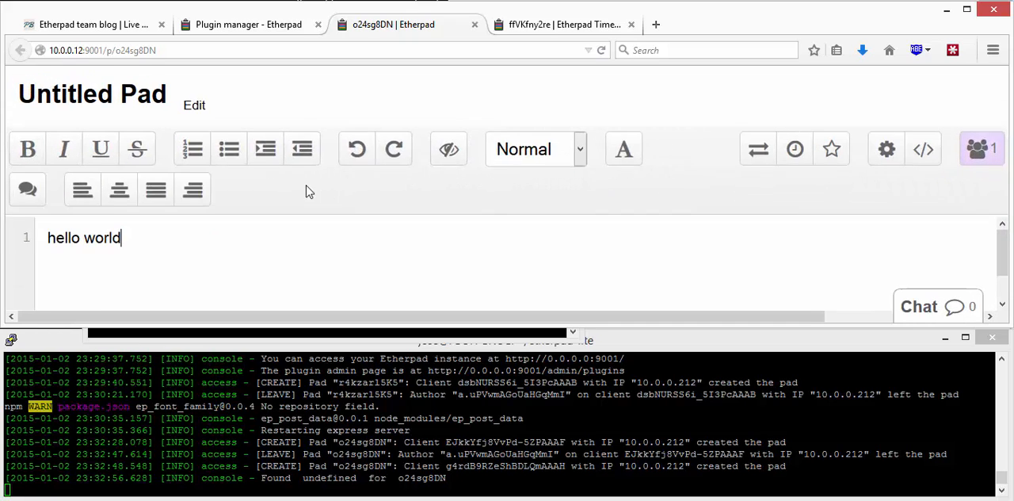
{"action": "key", "text": "ctrl+plus"}
{"action": "key", "text": "ctrl+plus"}
{"action": "key", "text": "ctrl+plus"}
{"action": "key", "text": "ctrl+plus"}
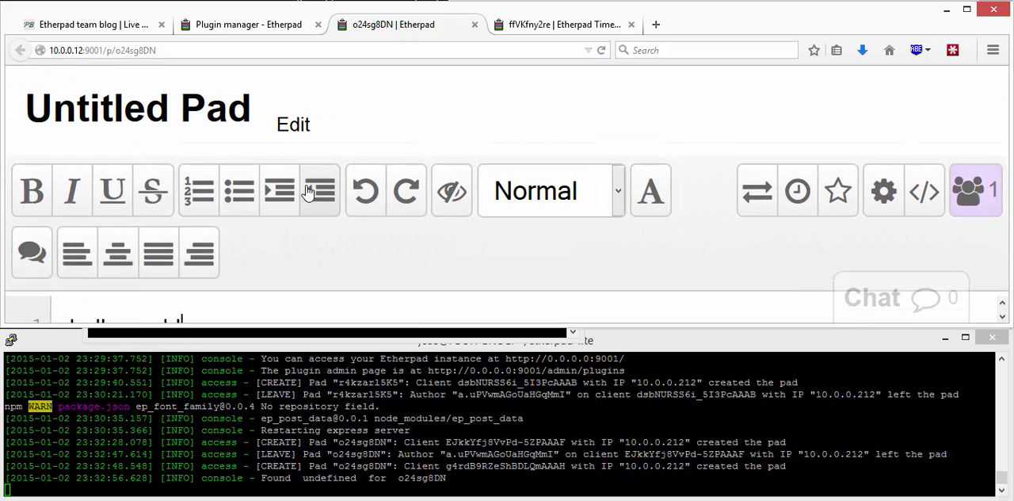
{"action": "key", "text": "ctrl+minus"}
{"action": "key", "text": "ctrl+minus"}
{"action": "key", "text": "ctrl+minus"}
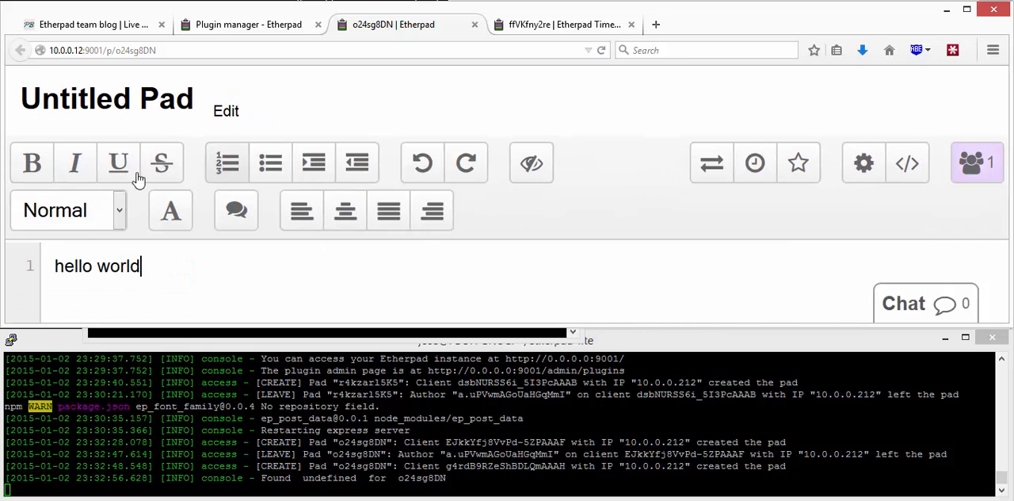
{"action": "key", "text": "ctrl+minus"}
{"action": "key", "text": "ctrl+minus"}
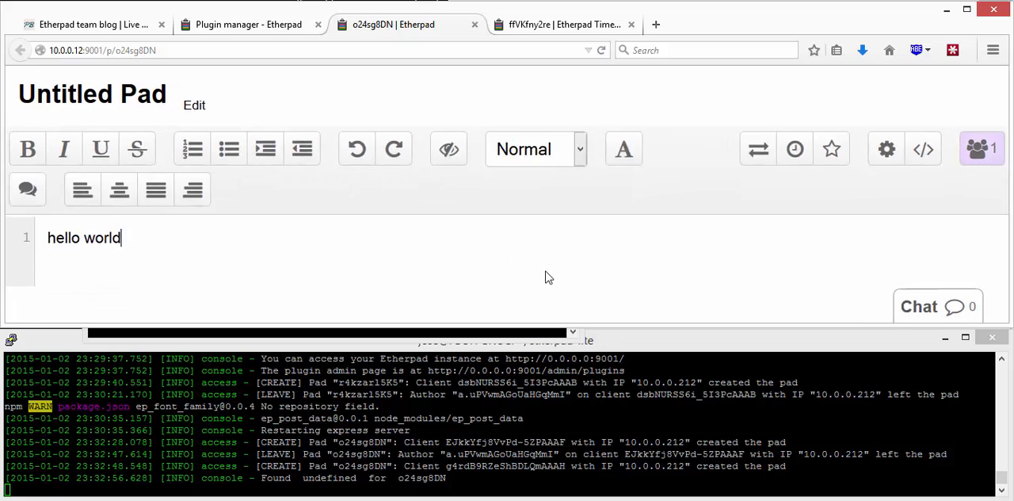
{"action": "key", "text": "ctrl+minus"}
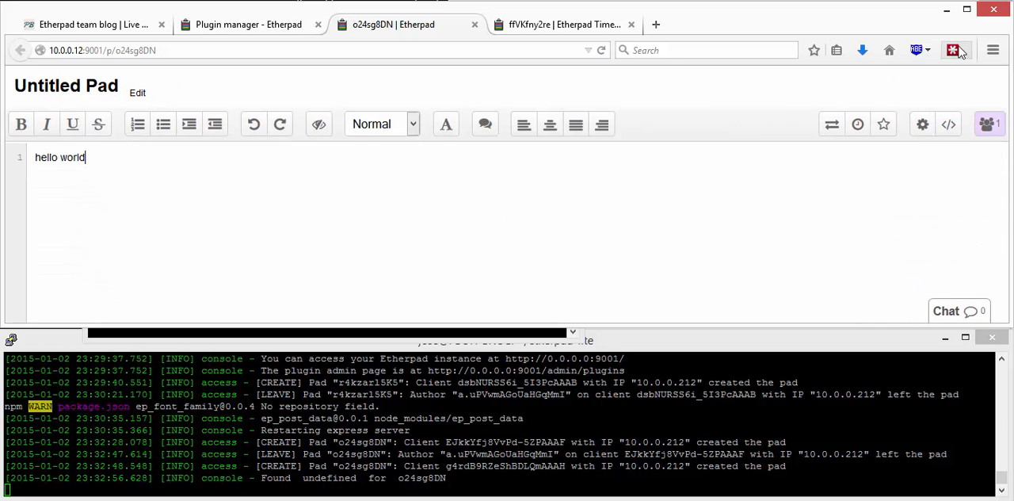
{"action": "left_click", "coordinate": [993, 50]}
{"action": "left_click", "coordinate": [827, 106]}
{"action": "left_click", "coordinate": [828, 106]}
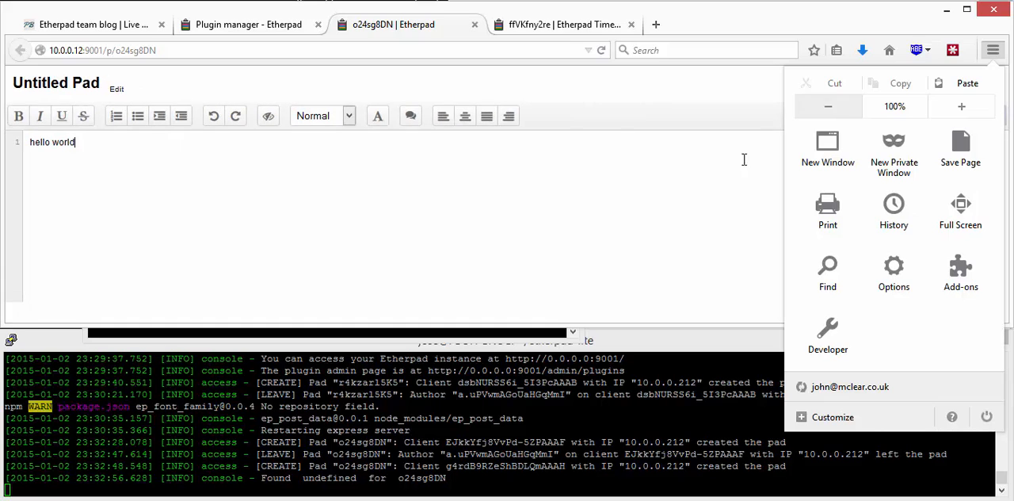
Step: Revisit the open pads and plugin manager, and review the new feature list on the Etherpad team blog
{"action": "left_click", "coordinate": [584, 26]}
{"action": "left_click", "coordinate": [373, 26]}
{"action": "left_click", "coordinate": [212, 26]}
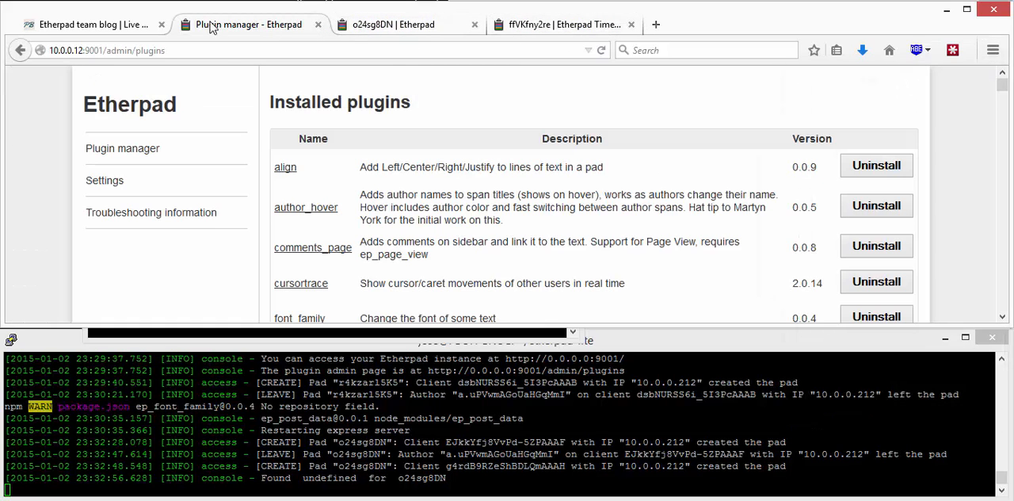
{"action": "left_click", "coordinate": [96, 25]}
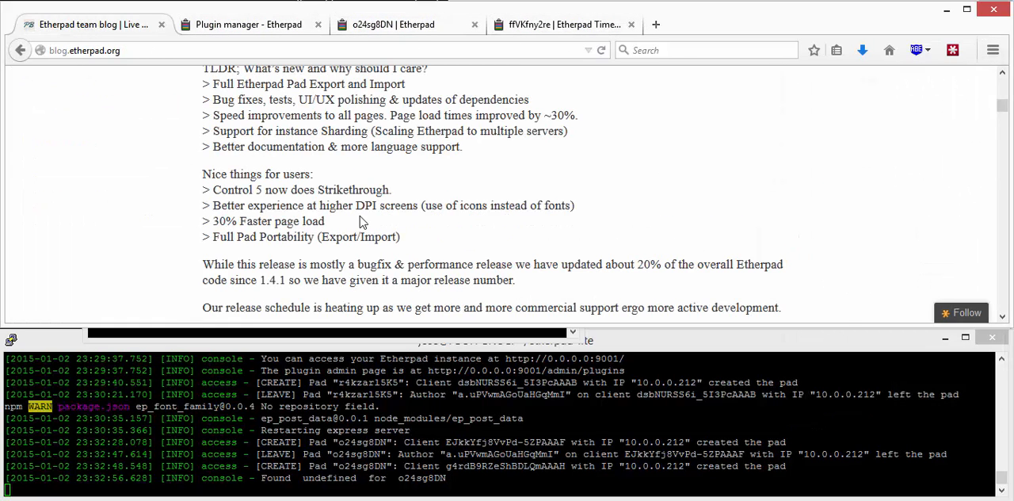
{"action": "scroll", "coordinate": [354, 210], "scroll_direction": "up", "scroll_amount": 2}
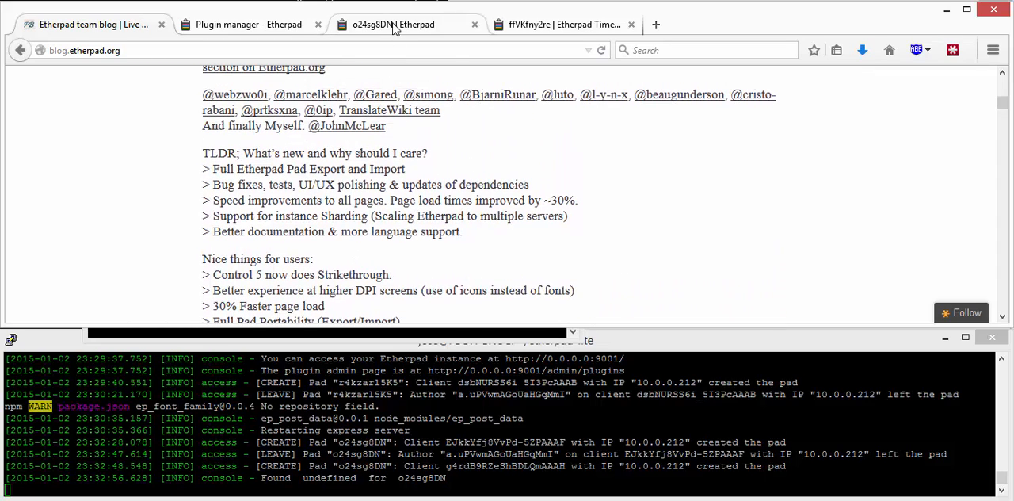
Step: Switch to the terminal used for curl, discard its pending line, change to the etherpad-lite directory and run bin/backendTests.sh
{"action": "left_click", "coordinate": [307, 420]}
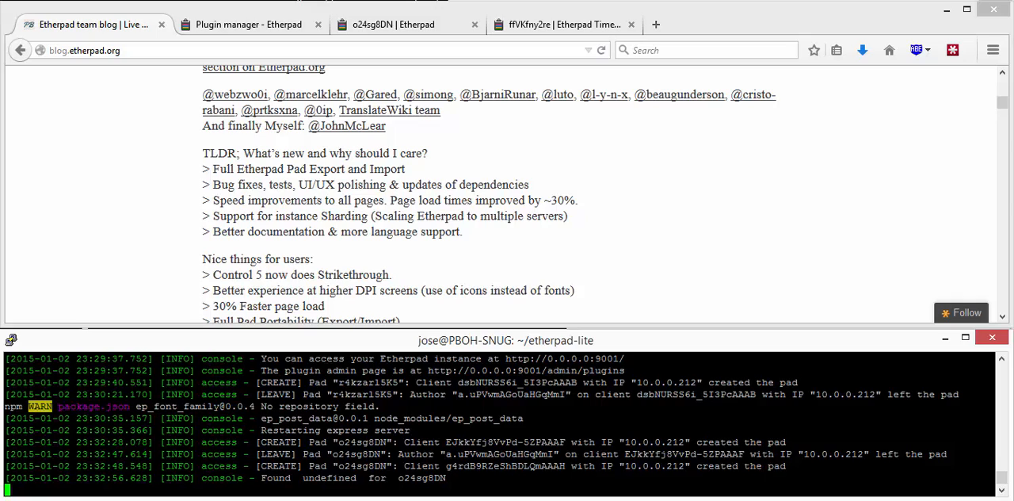
{"action": "key", "text": "alt+Tab"}
{"action": "key", "text": "alt+Tab"}
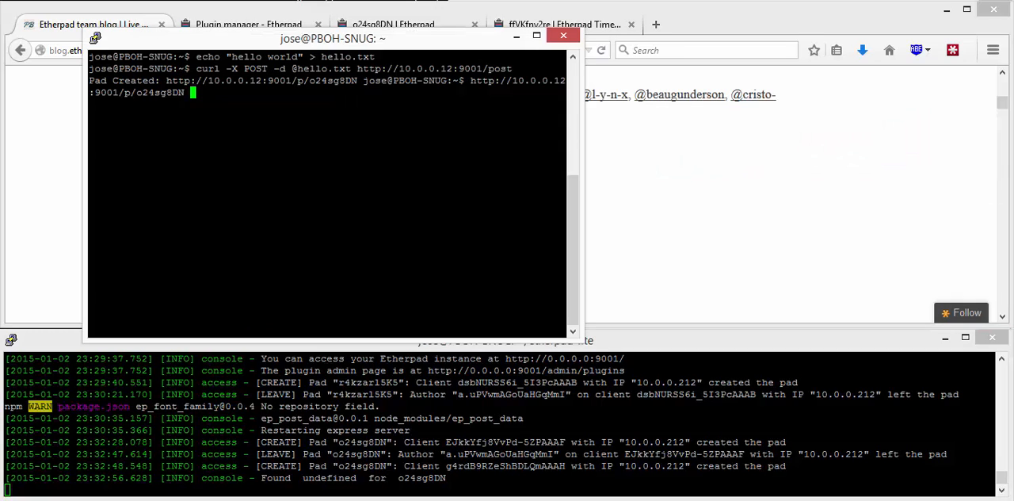
{"action": "key", "text": "ctrl+c"}
{"action": "type", "text": "cd etherpad-lite"}
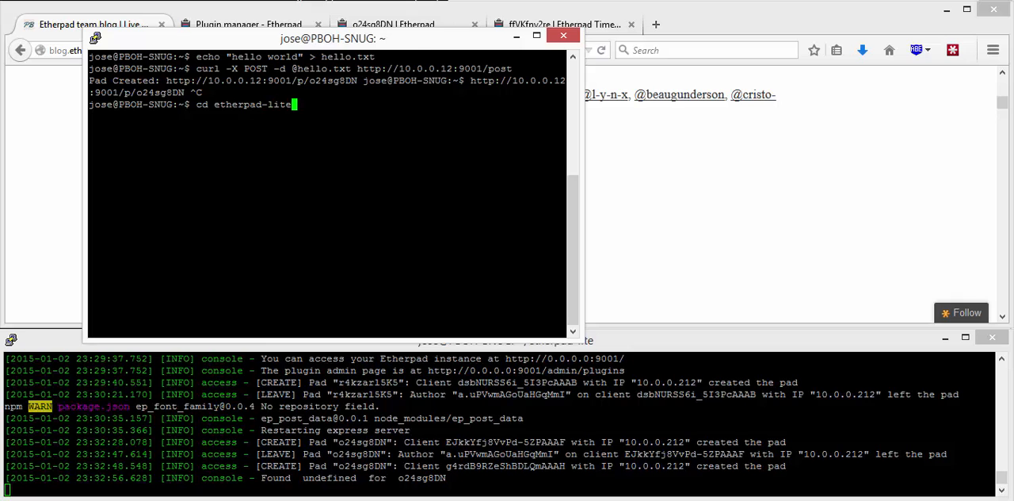
{"action": "key", "text": "Return"}
{"action": "type", "text": "bin/backendTests.sh"}
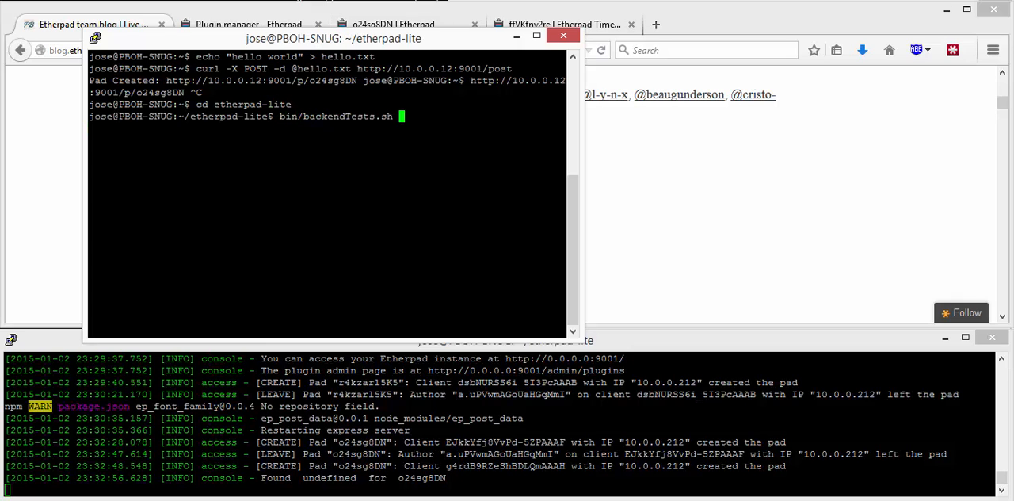
{"action": "key", "text": "Return"}
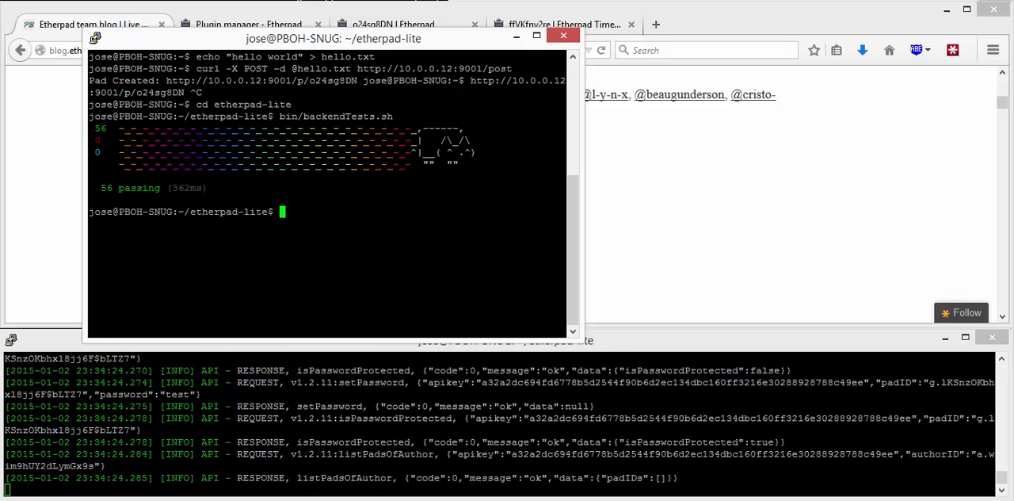
Step: Switch to Firefox and load 10.0.0.12:9001/tests/frontend/ in the hello world pad's tab to run the frontend tests
{"action": "key", "text": "alt+Tab"}
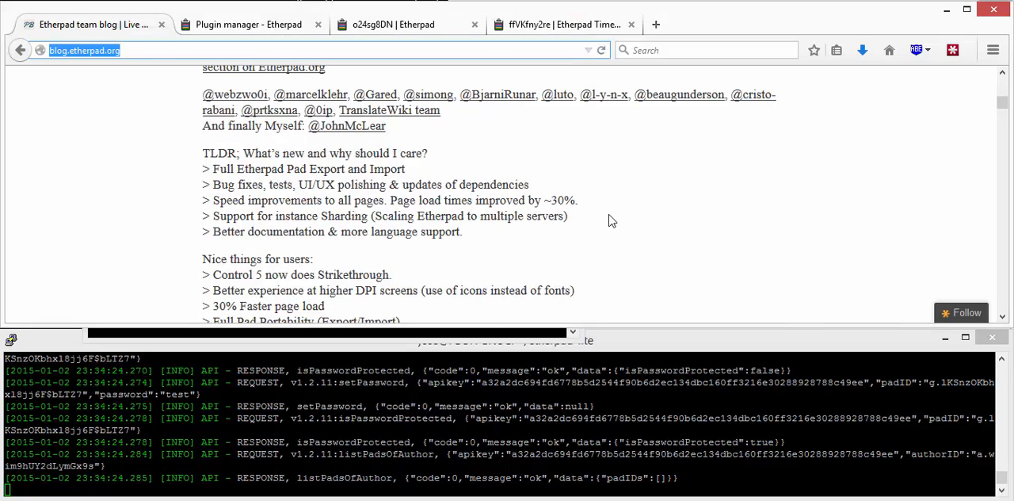
{"action": "key", "text": "ctrl+Tab"}
{"action": "key", "text": "ctrl+Tab"}
{"action": "key", "text": "ctrl+l"}
{"action": "key", "text": "End"}
{"action": "key", "text": "ctrl+shift+Left"}
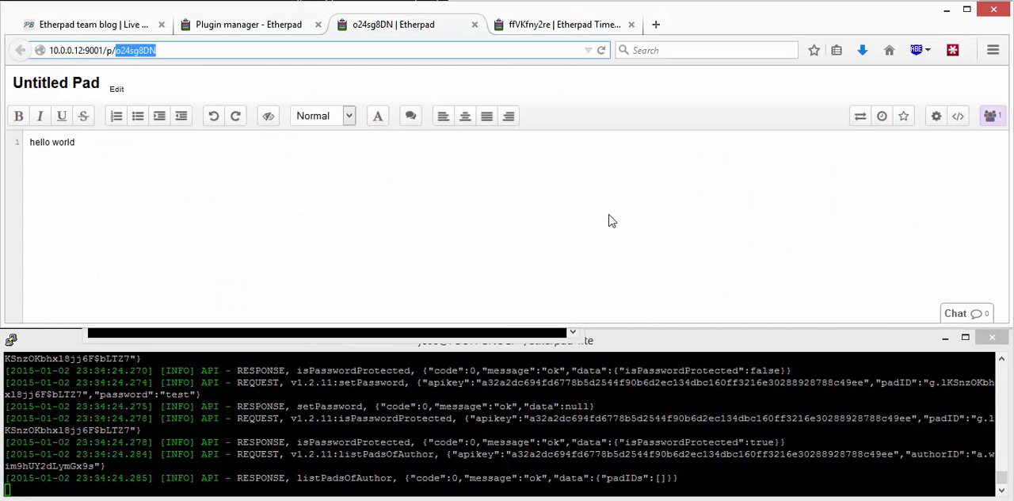
{"action": "type", "text": "tests/frontend/"}
{"action": "key", "text": "Return"}
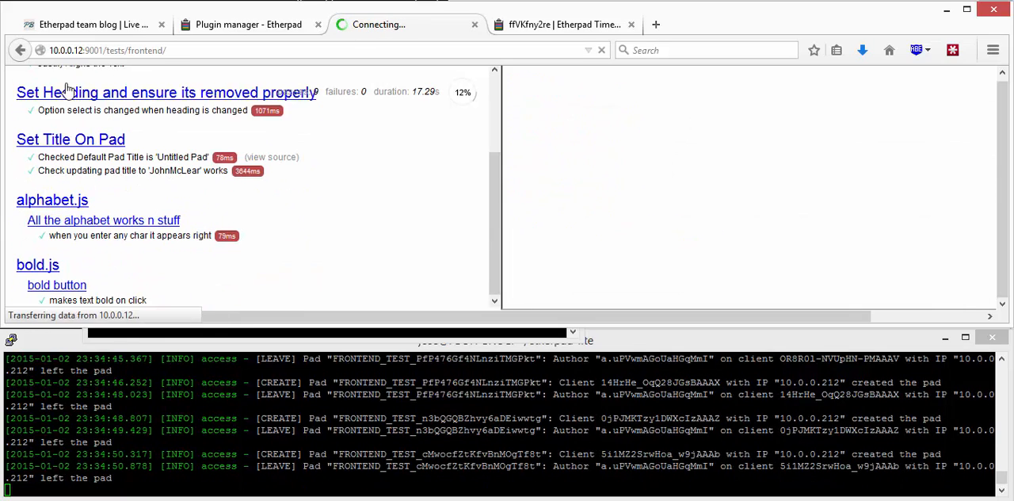
Step: Examine the team blog's release notes, including the line on instance sharding and the list of improvements for users
{"action": "left_click", "coordinate": [53, 29]}
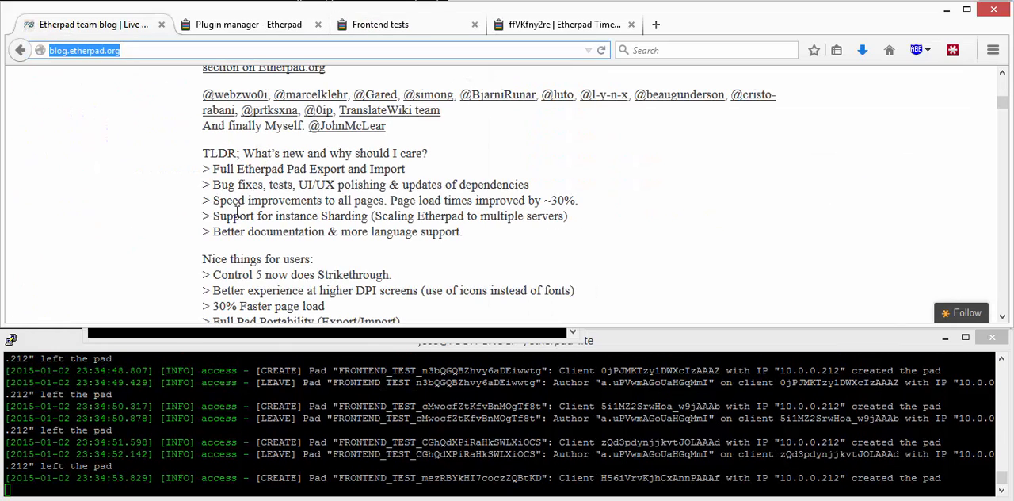
{"action": "left_click_drag", "start_coordinate": [207, 215], "coordinate": [190, 227]}
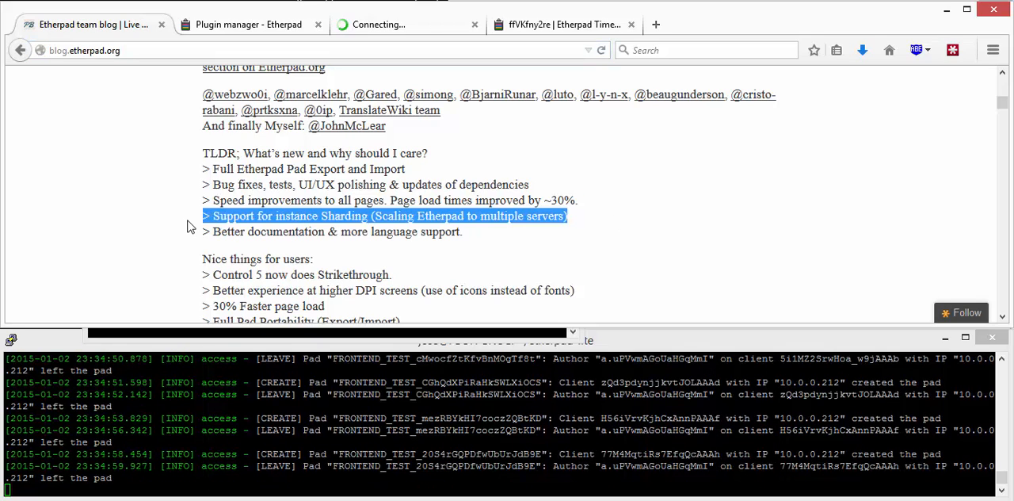
{"action": "left_click", "coordinate": [278, 220]}
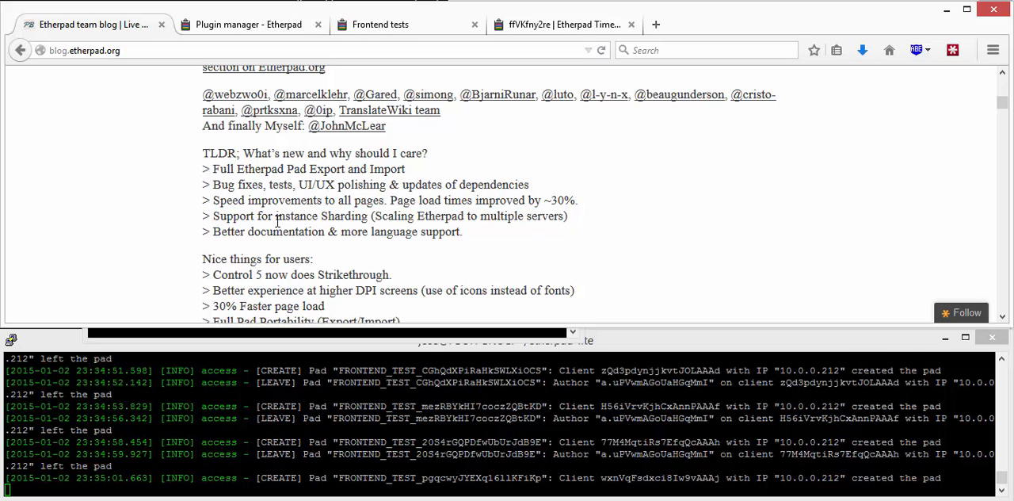
{"action": "scroll", "coordinate": [277, 221], "scroll_direction": "down", "scroll_amount": 2}
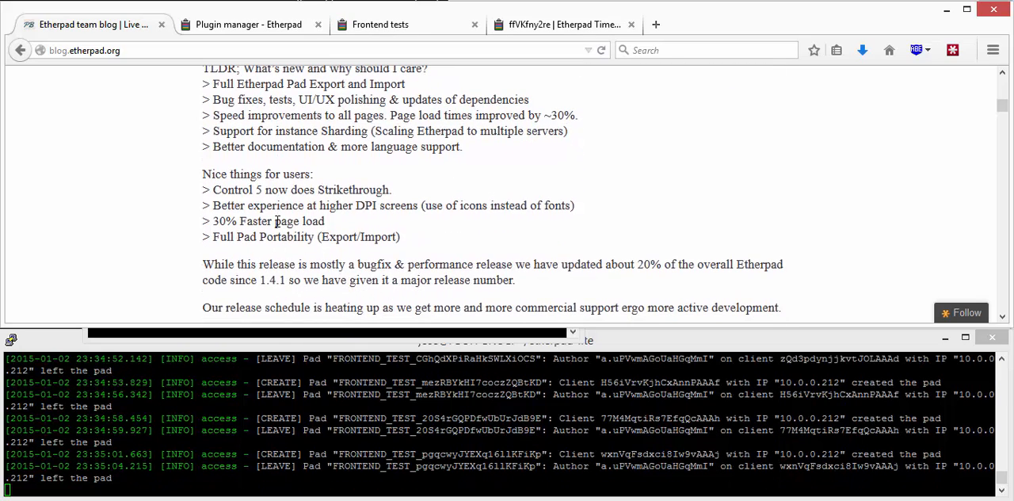
{"action": "scroll", "coordinate": [276, 221], "scroll_direction": "up", "scroll_amount": 2}
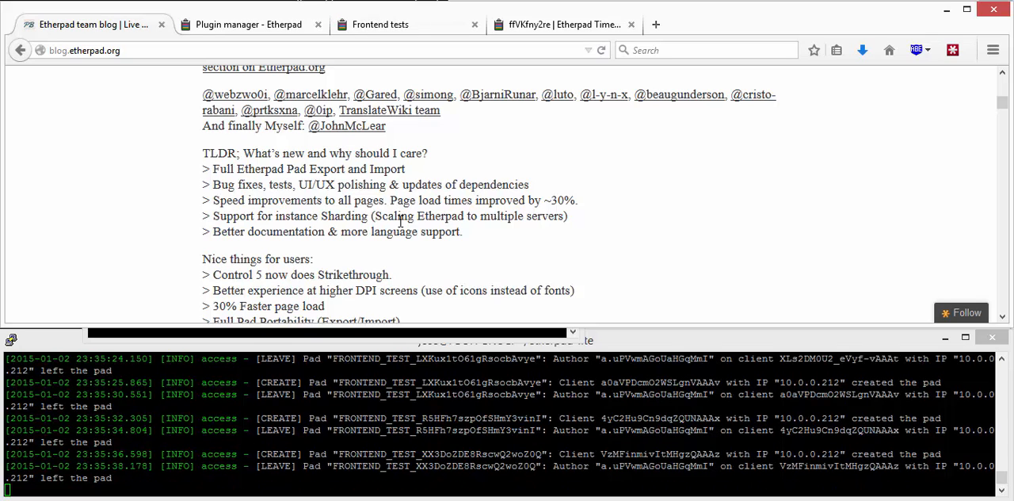
Step: Read the blog's release notes from the improvements for users down to the new capabilities and the demo pad link
{"action": "scroll", "coordinate": [373, 236], "scroll_direction": "down", "scroll_amount": 2}
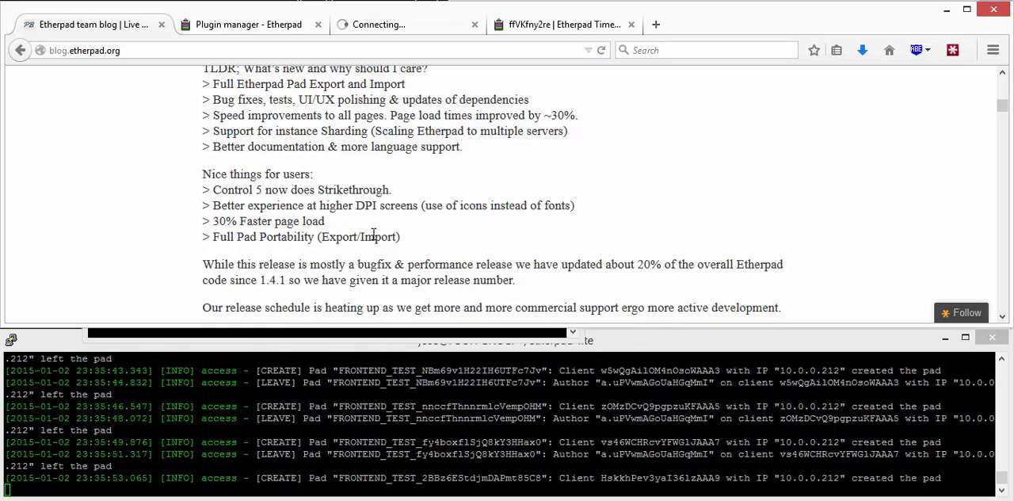
{"action": "scroll", "coordinate": [373, 236], "scroll_direction": "down", "scroll_amount": 6}
{"action": "scroll", "coordinate": [374, 239], "scroll_direction": "up", "scroll_amount": 4}
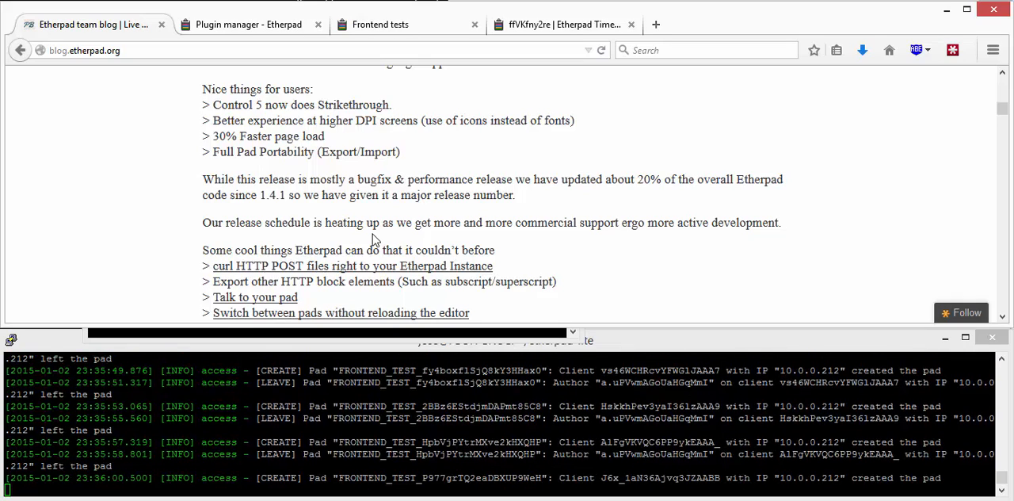
{"action": "scroll", "coordinate": [374, 239], "scroll_direction": "down", "scroll_amount": 2}
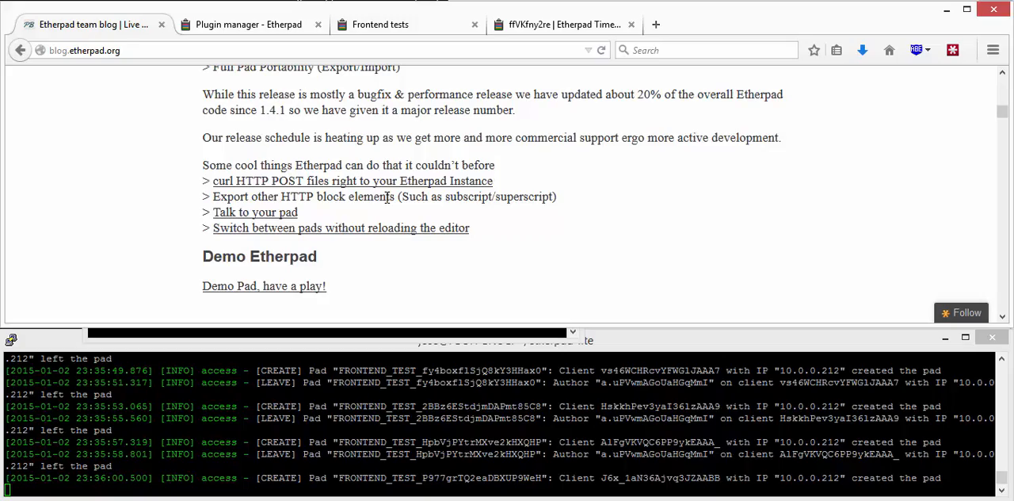
{"action": "scroll", "coordinate": [386, 198], "scroll_direction": "down", "scroll_amount": 4}
Step: Review the Etherpad 1.5 – Turkey Slayer Edition post from its heading through the contributor credits to the demo section
{"action": "scroll", "coordinate": [236, 180], "scroll_direction": "up", "scroll_amount": 15}
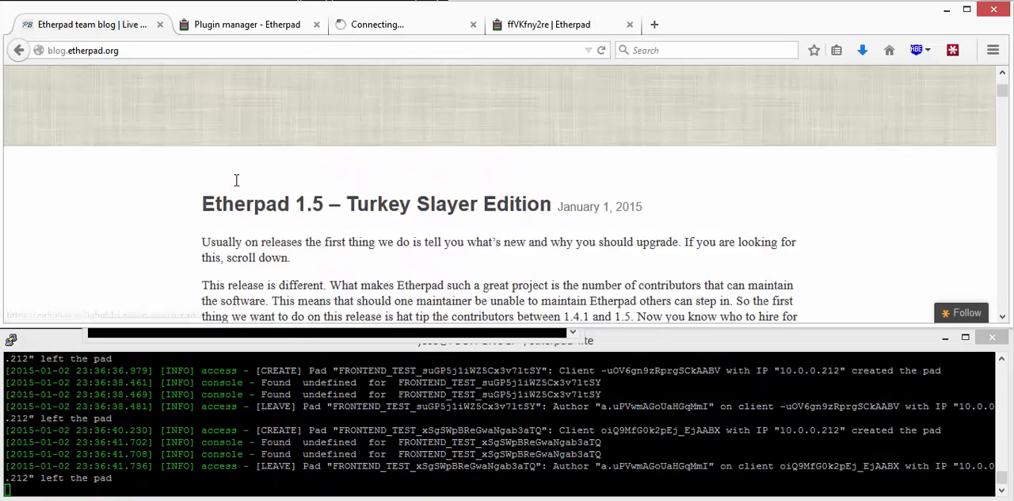
{"action": "scroll", "coordinate": [236, 182], "scroll_direction": "down", "scroll_amount": 5}
{"action": "scroll", "coordinate": [238, 186], "scroll_direction": "up", "scroll_amount": 3}
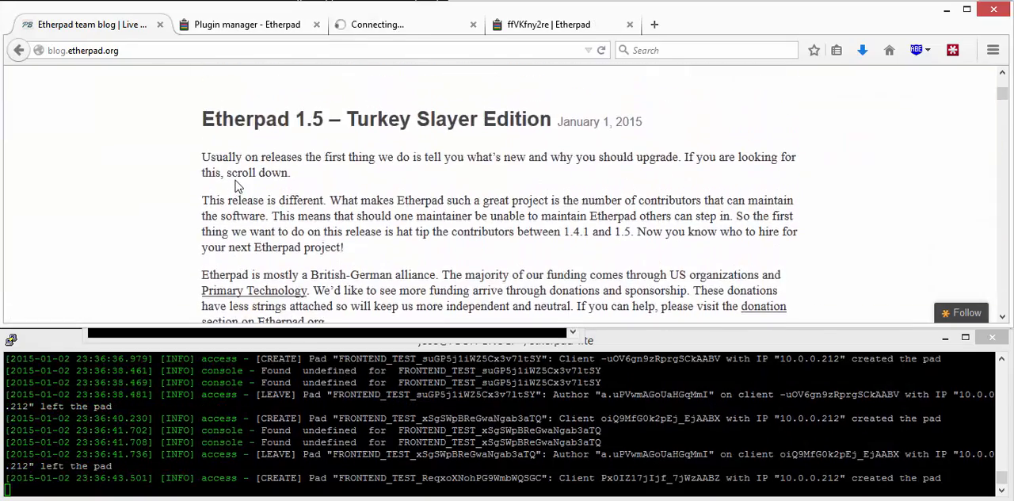
{"action": "scroll", "coordinate": [236, 182], "scroll_direction": "down", "scroll_amount": 2}
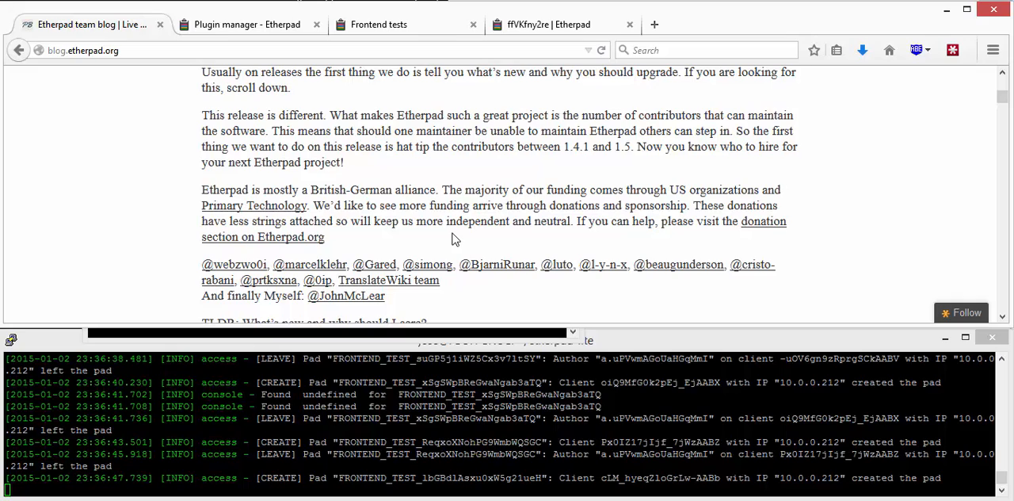
{"action": "scroll", "coordinate": [458, 238], "scroll_direction": "down", "scroll_amount": 6}
{"action": "scroll", "coordinate": [454, 238], "scroll_direction": "down", "scroll_amount": 5}
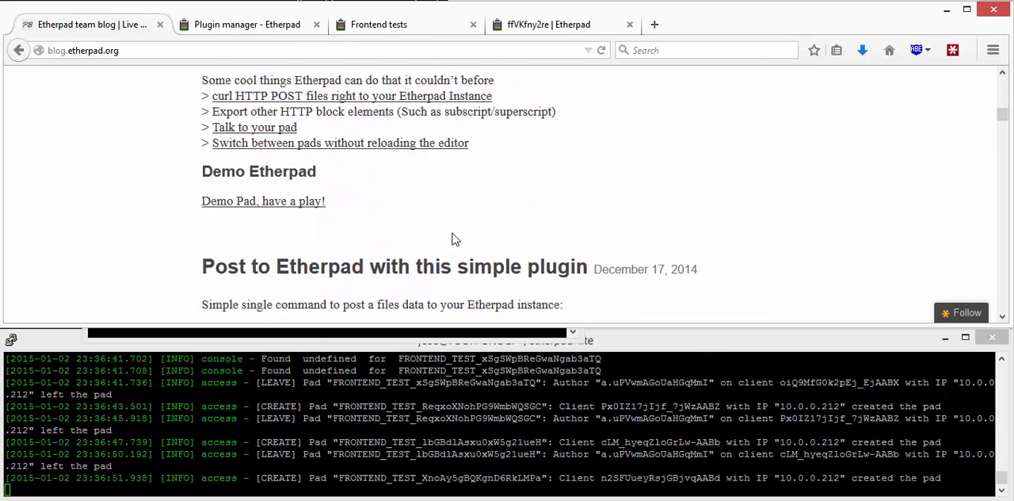
{"action": "scroll", "coordinate": [496, 238], "scroll_direction": "up", "scroll_amount": 12}
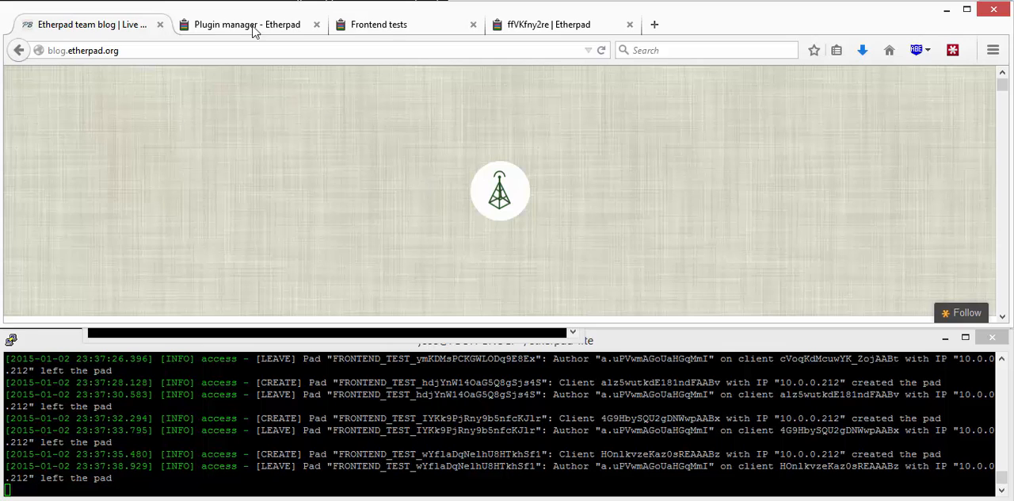
Step: Check the progress and results of the frontend test run, including the timeslider tests
{"action": "left_click", "coordinate": [368, 26]}
{"action": "mouse_move", "coordinate": [494, 274]}
{"action": "left_mouse_down"}
{"action": "mouse_move", "coordinate": [502, 240]}
{"action": "mouse_move", "coordinate": [497, 292]}
{"action": "left_mouse_up"}
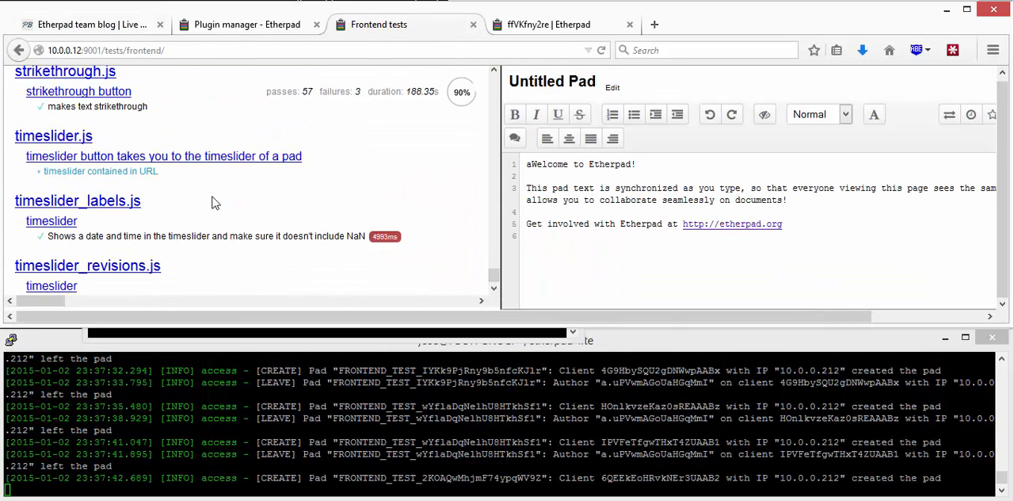
Step: Go to the ffVKfny2re pad on beta.etherpad.org and change its title to "Hello world!"
{"action": "left_click", "coordinate": [553, 26]}
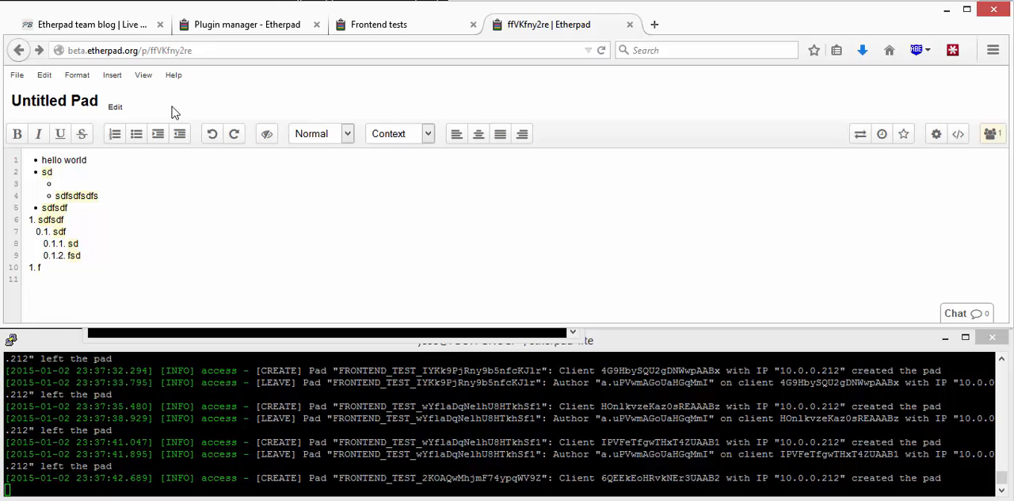
{"action": "left_click", "coordinate": [119, 106]}
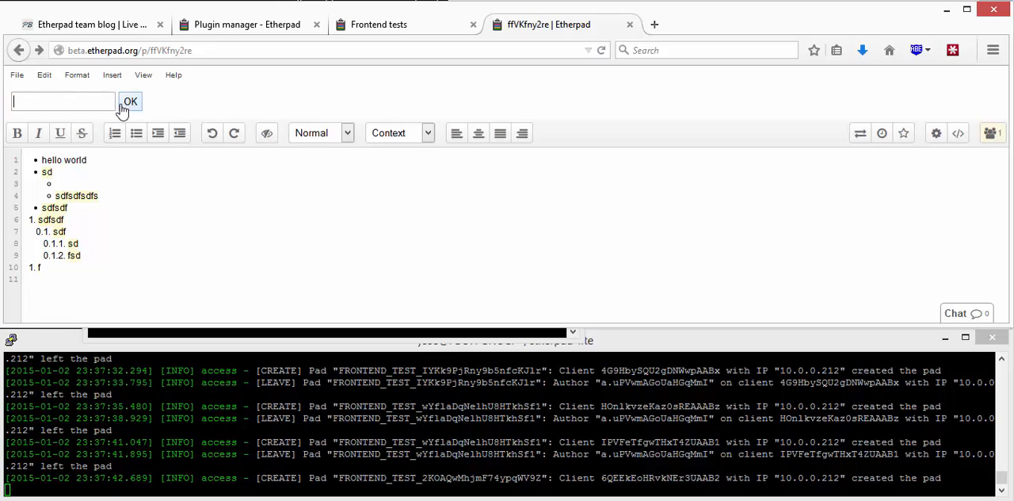
{"action": "left_click", "coordinate": [66, 103]}
{"action": "type", "text": "Hello world!"}
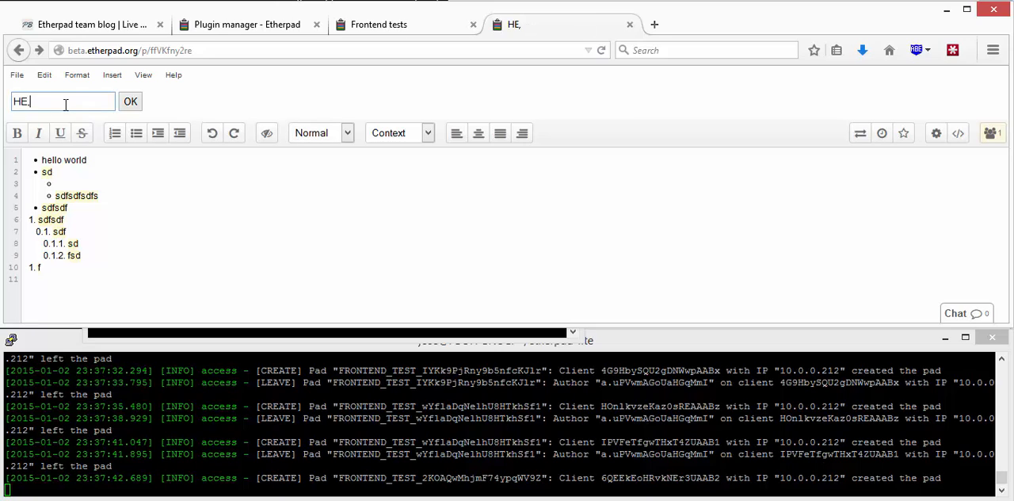